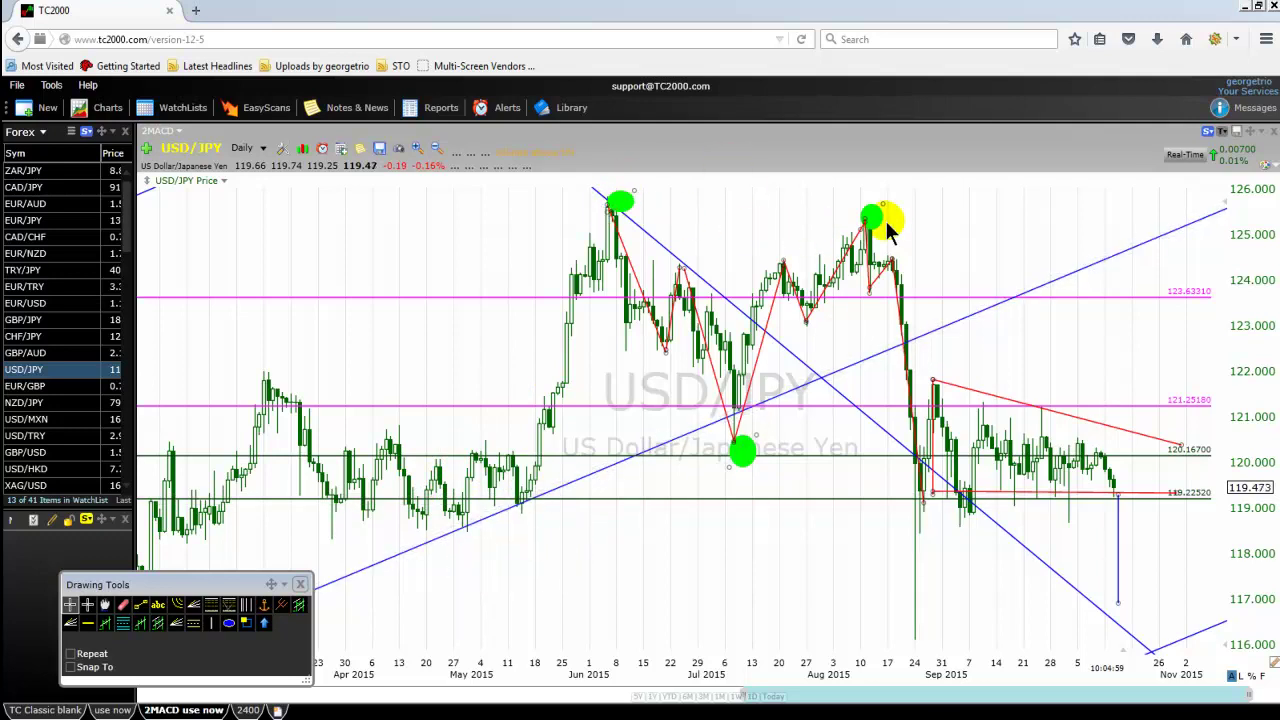
{"action": "mouse_move", "coordinate": [874, 222]}
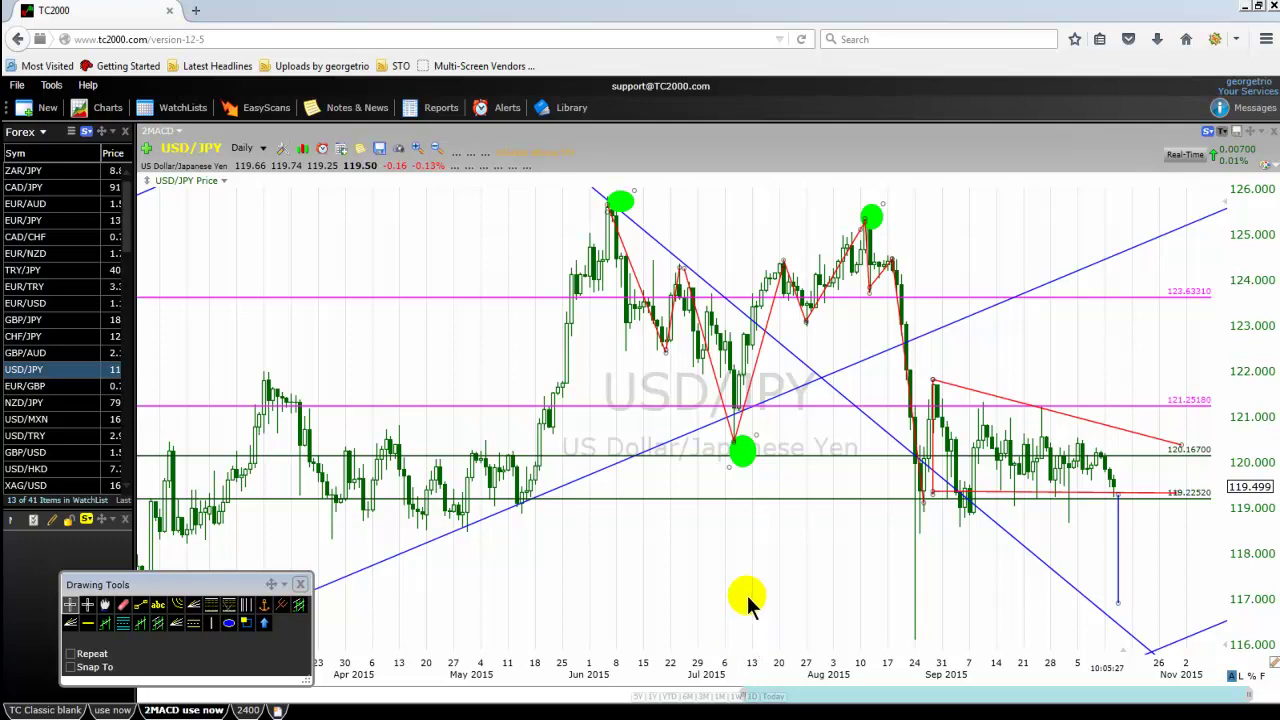
{"action": "mouse_move", "coordinate": [645, 405]}
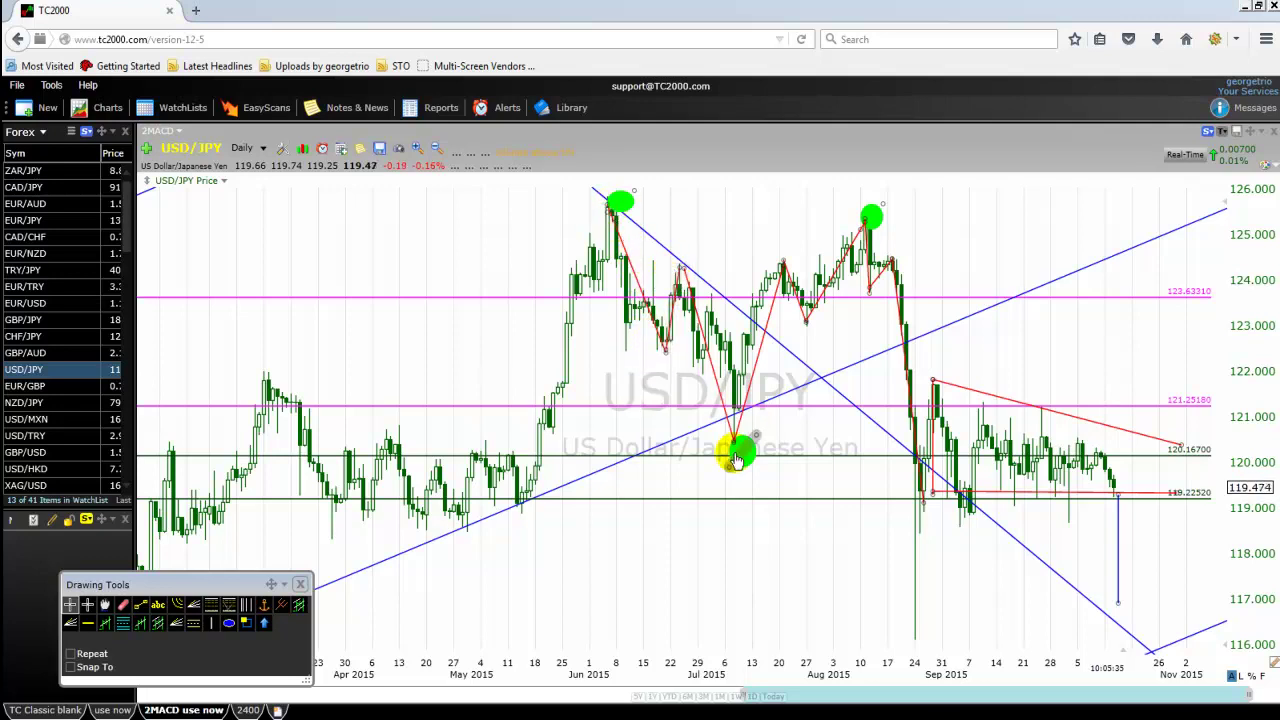
{"action": "mouse_move", "coordinate": [738, 465]}
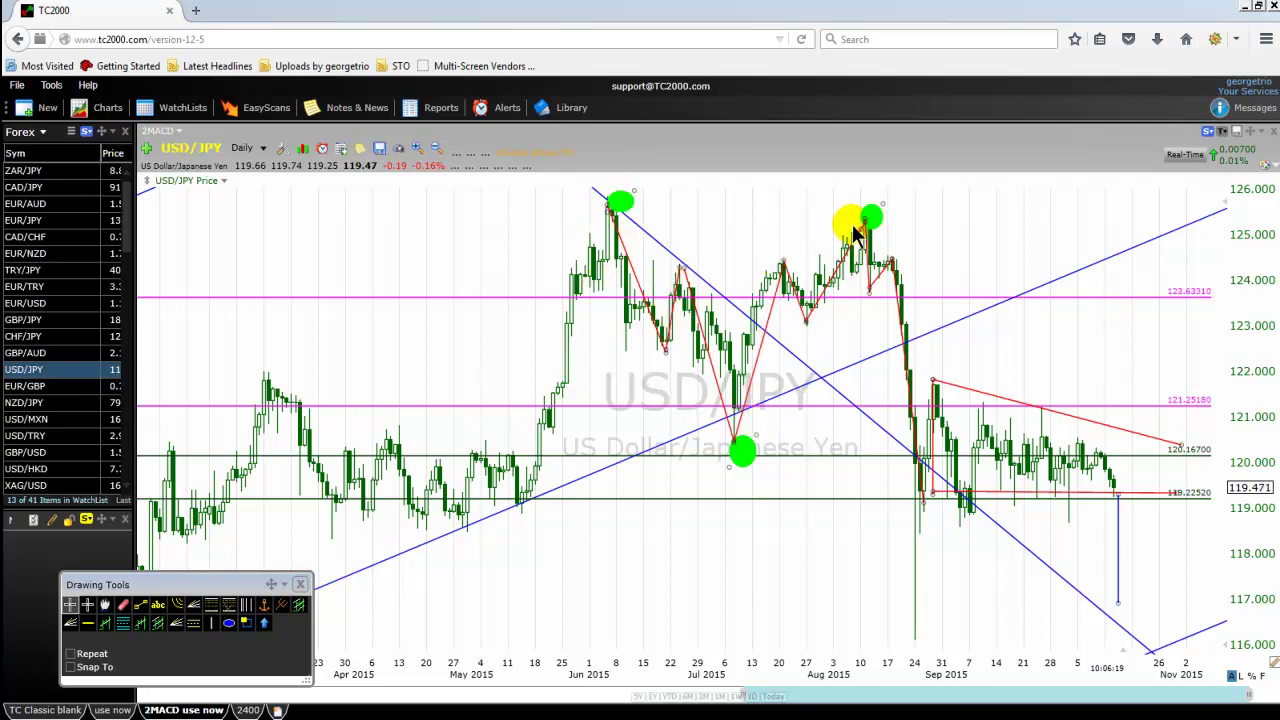
{"action": "mouse_move", "coordinate": [875, 228]}
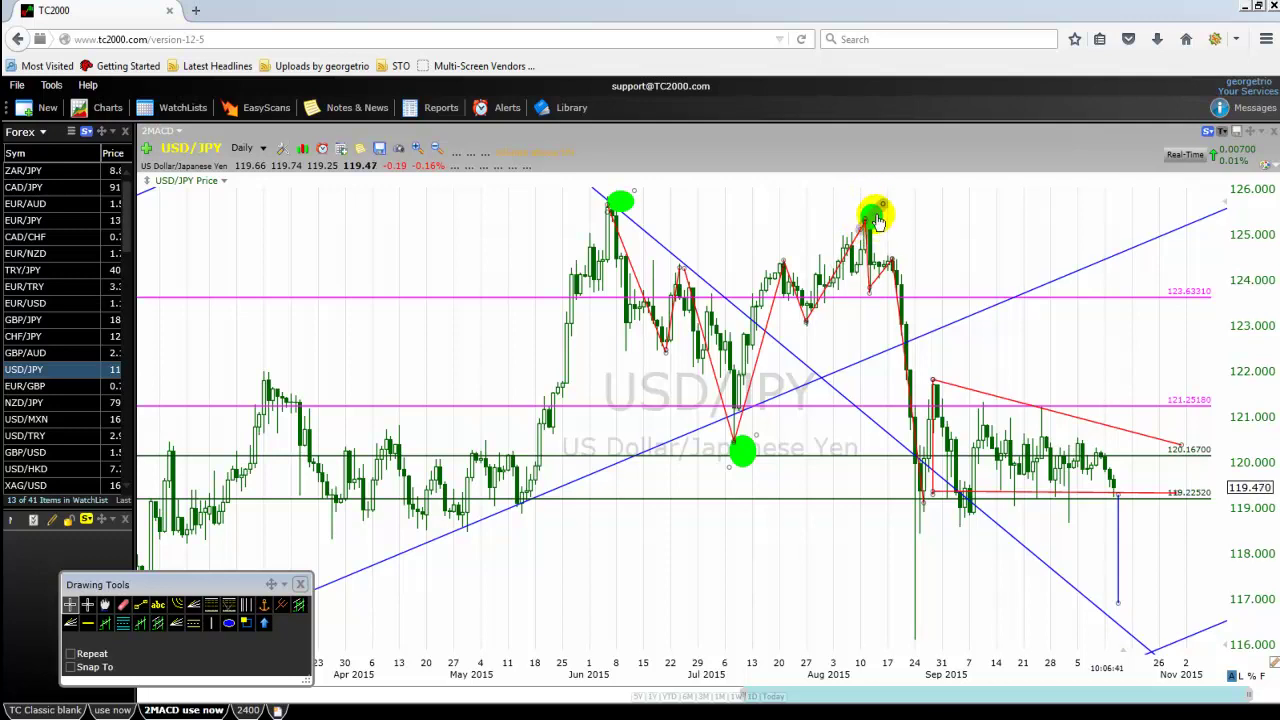
{"action": "mouse_move", "coordinate": [873, 220]}
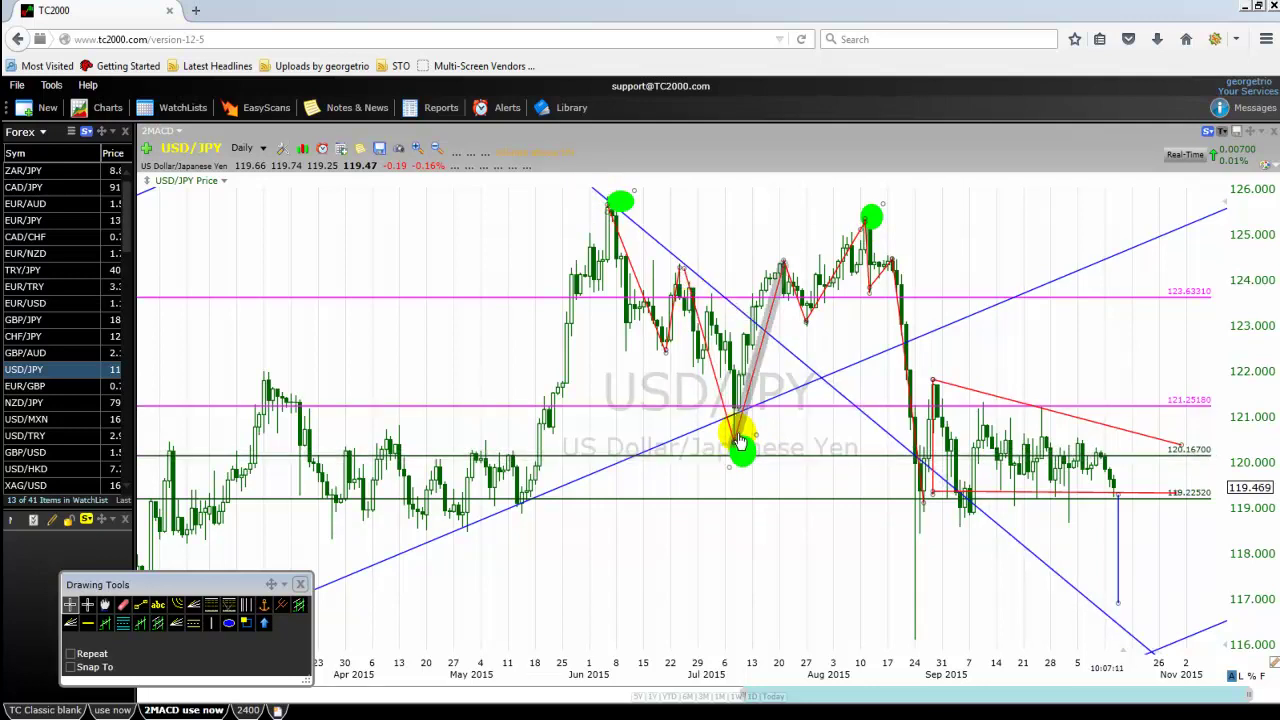
{"action": "mouse_move", "coordinate": [738, 440]}
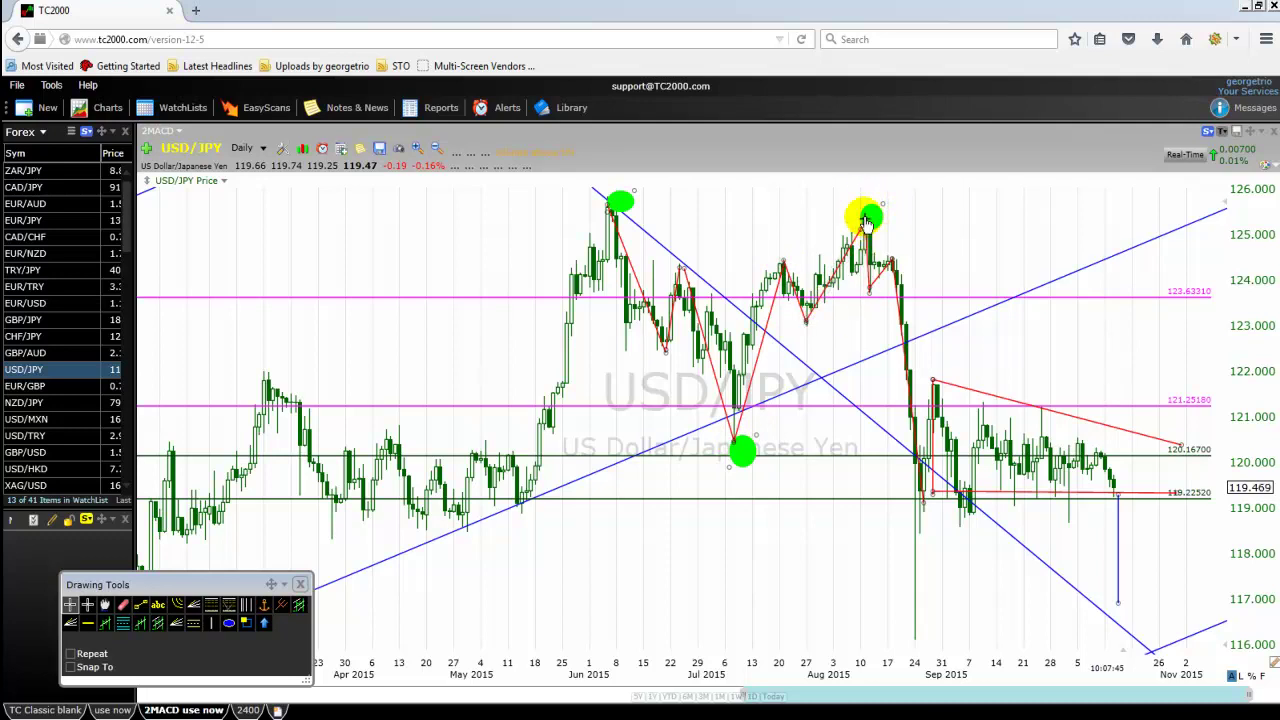
End the red zigzag at the post-August dip and draw a short blue trendline rising toward 125.
{"action": "left_click", "coordinate": [869, 288]}
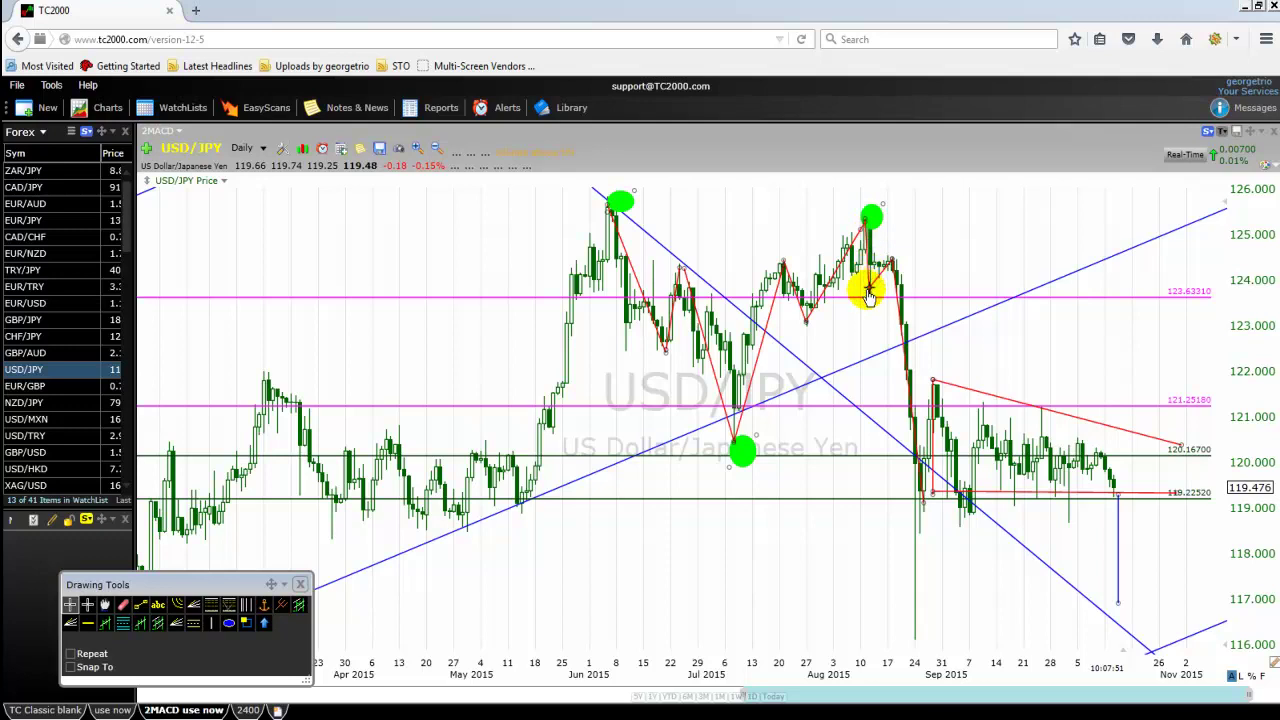
{"action": "double_click", "coordinate": [893, 259]}
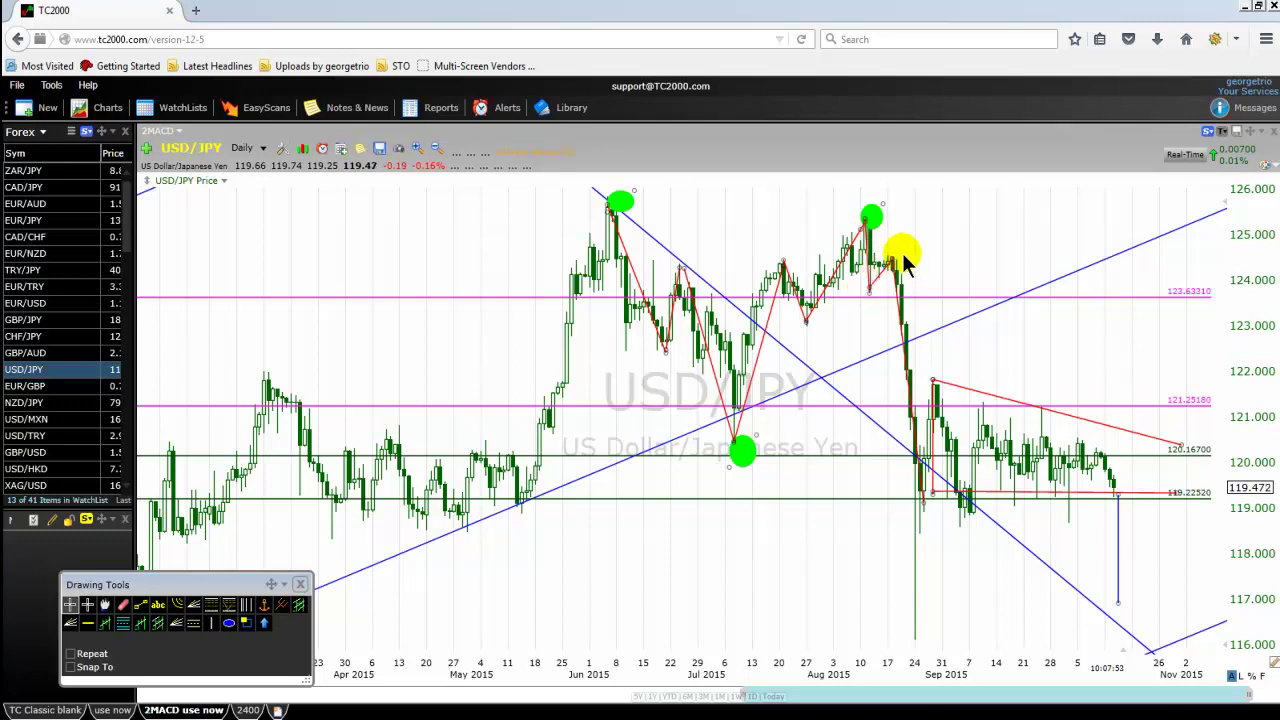
{"action": "left_click", "coordinate": [140, 604]}
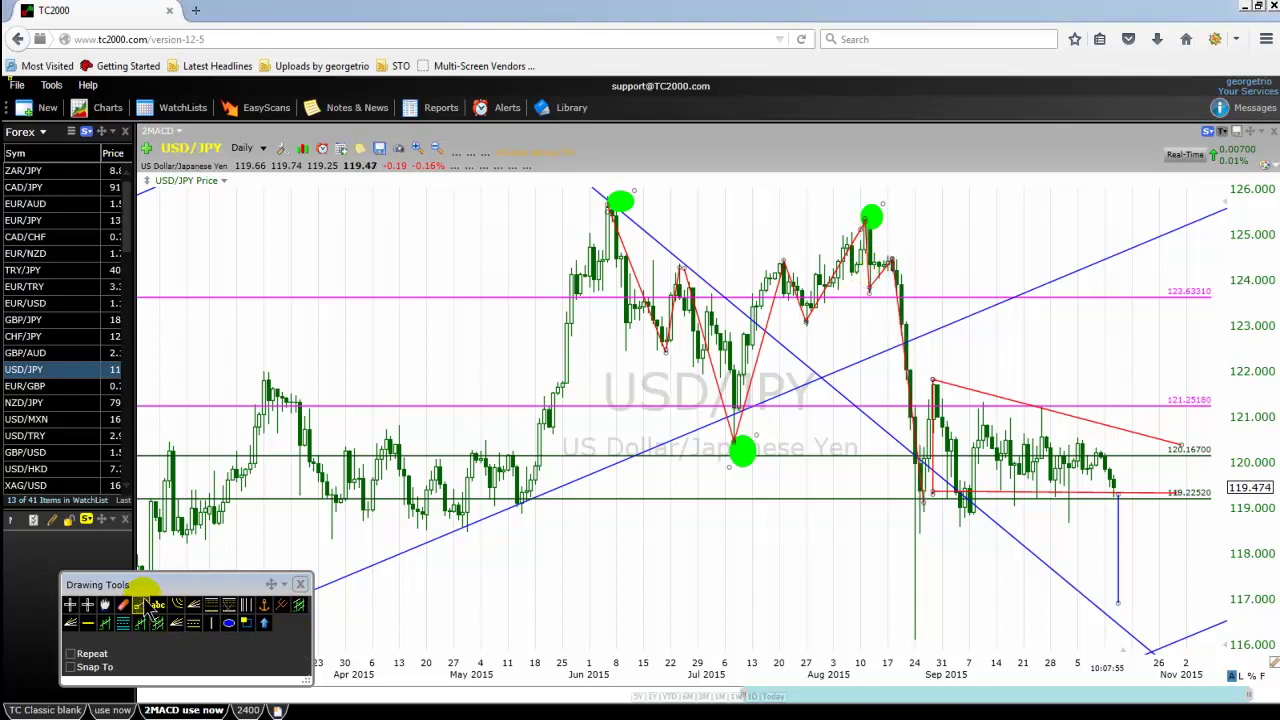
{"action": "left_click_drag", "start_coordinate": [860, 314], "coordinate": [914, 230]}
{"action": "left_click", "coordinate": [891, 262]}
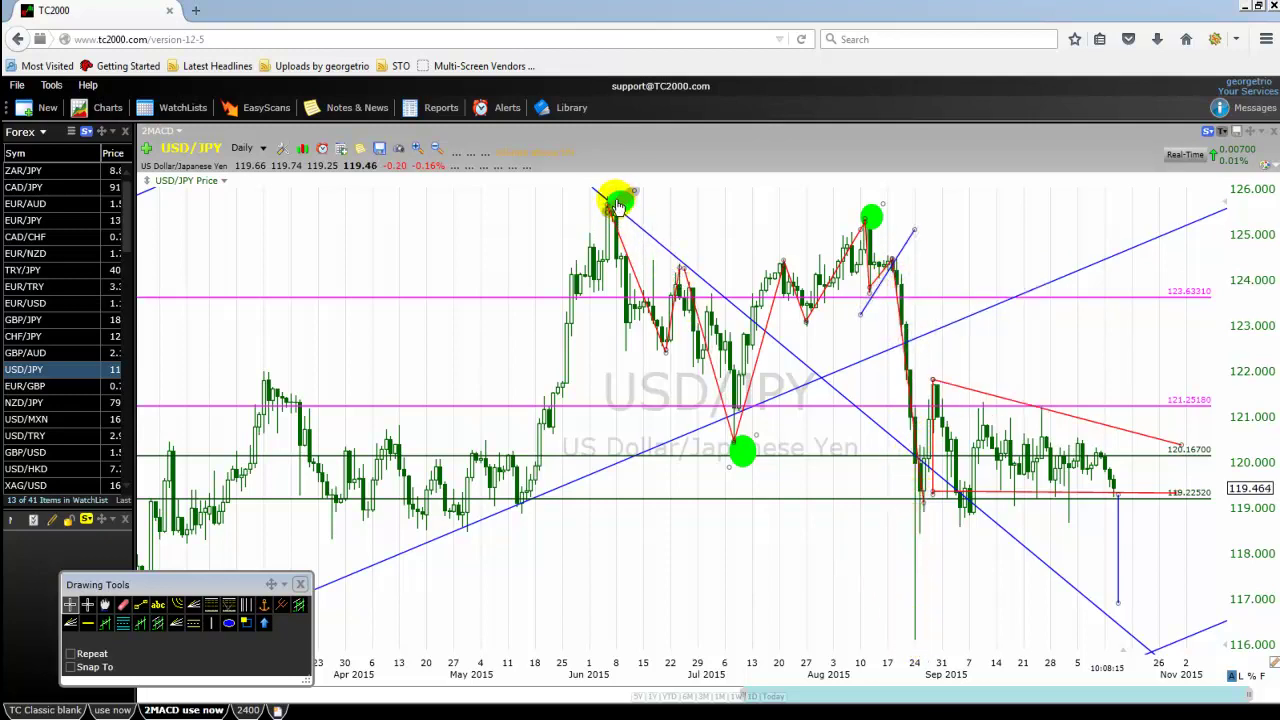
{"action": "mouse_move", "coordinate": [618, 203]}
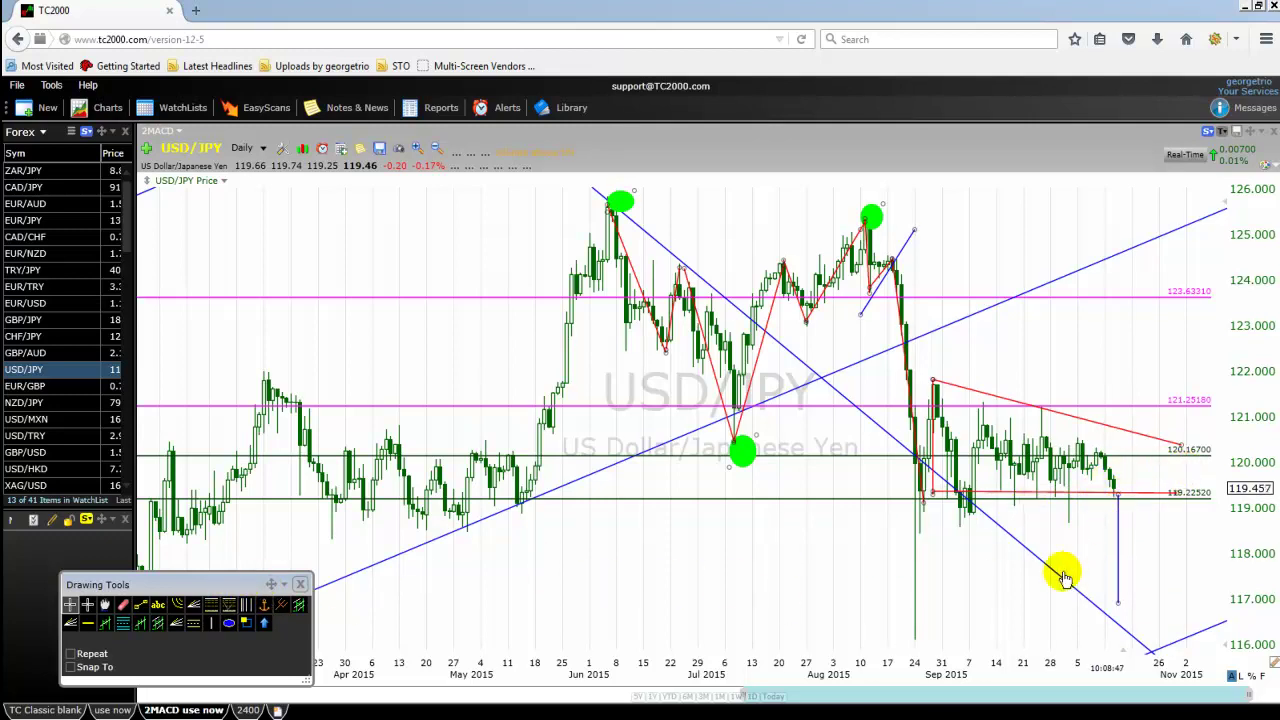
{"action": "mouse_move", "coordinate": [1055, 570]}
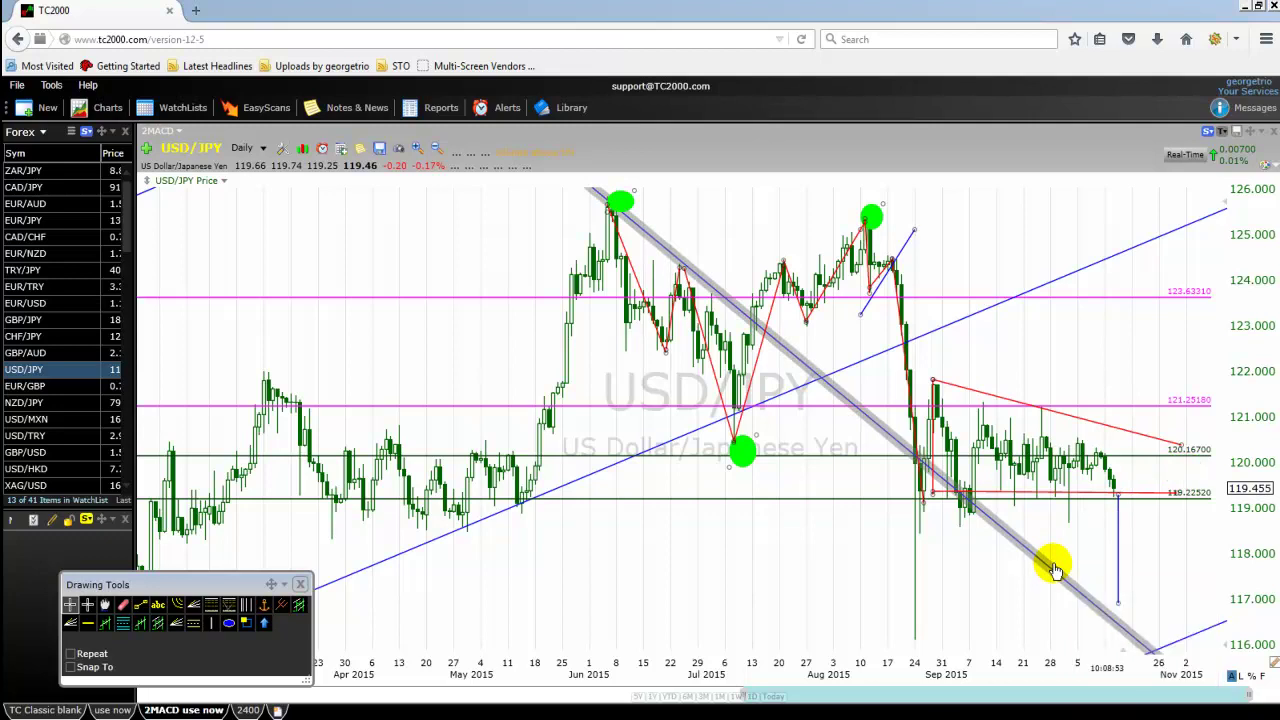
Draw a flat green ellipse under the July prices and a tall one at the late-September high.
{"action": "left_click", "coordinate": [228, 622]}
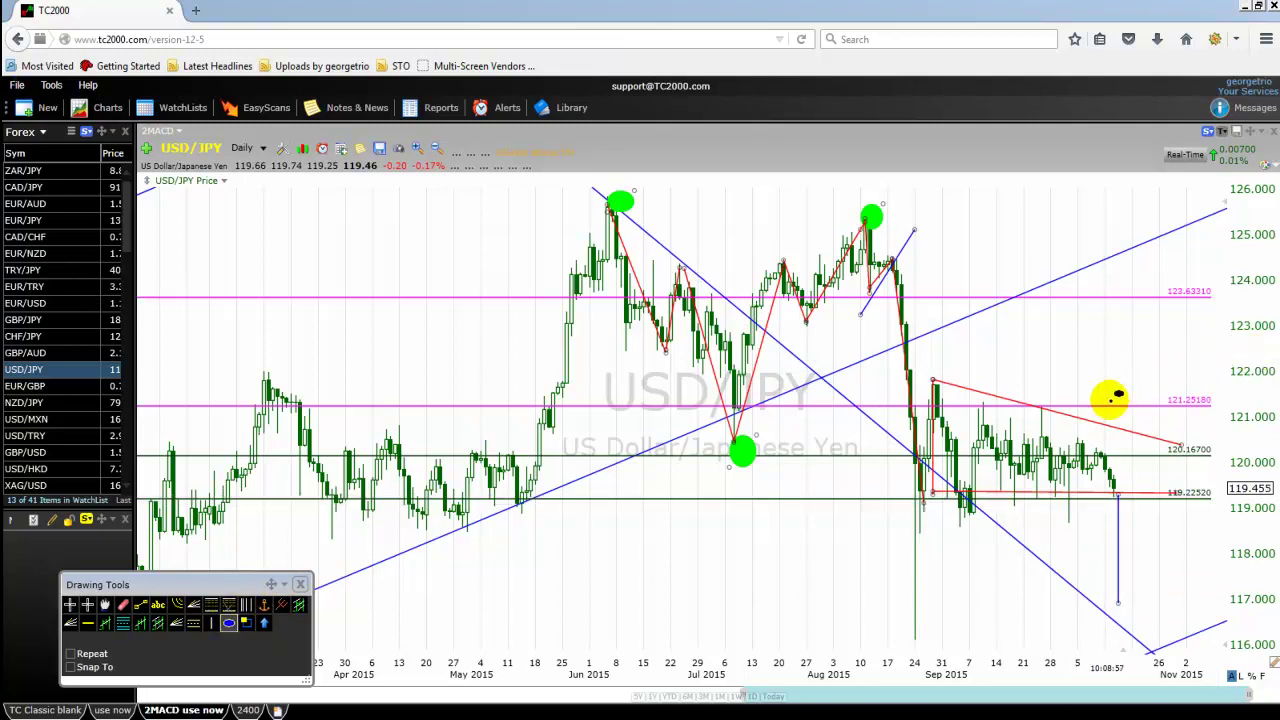
{"action": "left_click_drag", "start_coordinate": [1140, 383], "coordinate": [1104, 433]}
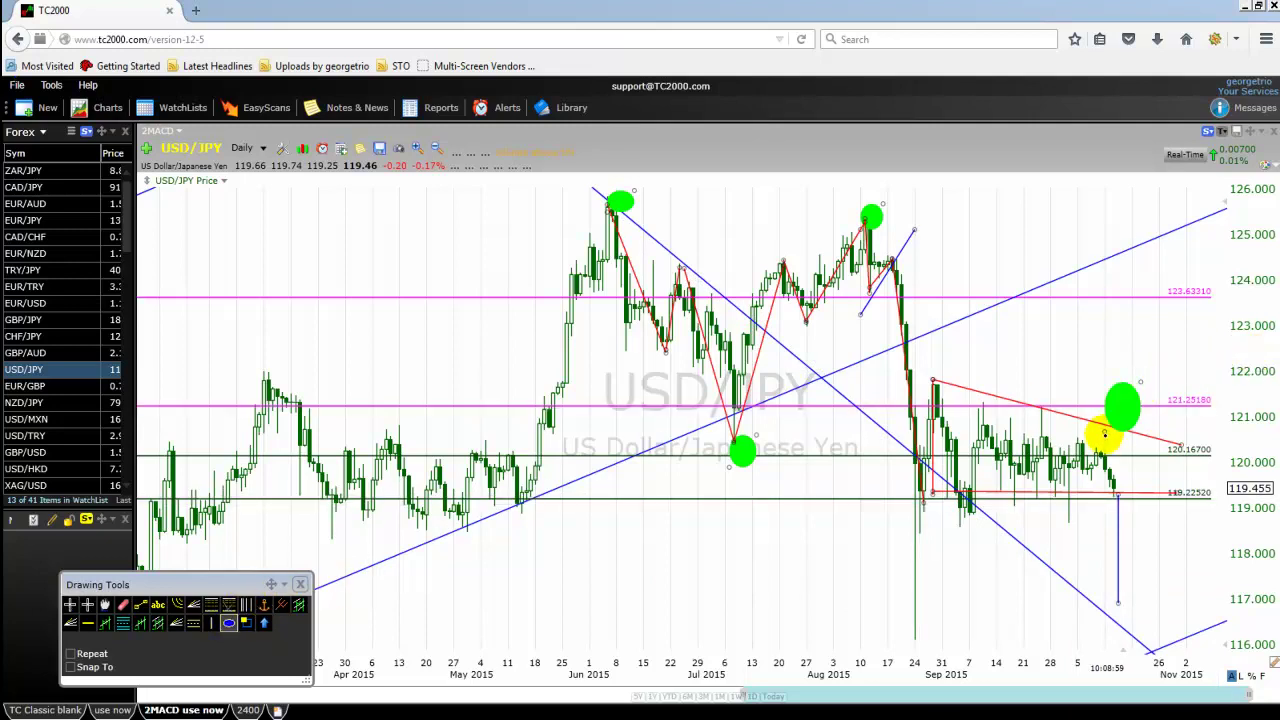
{"action": "left_click", "coordinate": [228, 623]}
{"action": "left_click_drag", "start_coordinate": [1149, 504], "coordinate": [1077, 538]}
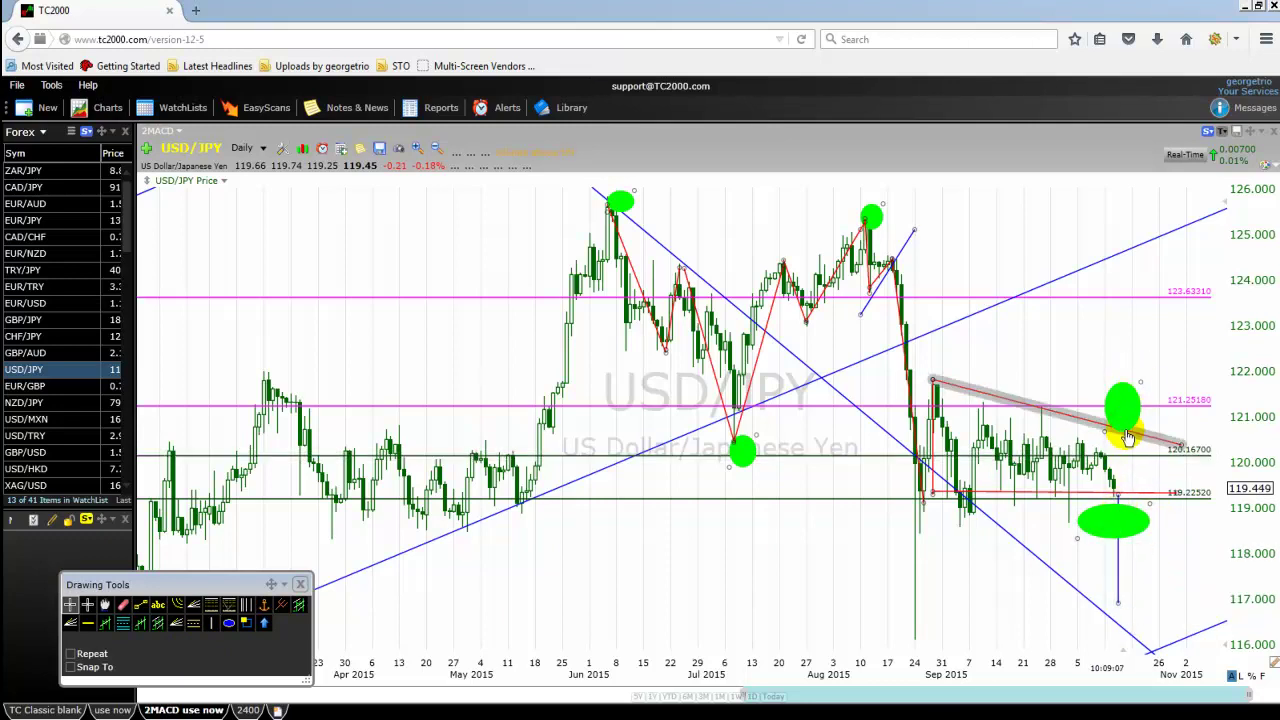
{"action": "left_click_drag", "start_coordinate": [1105, 522], "coordinate": [690, 572]}
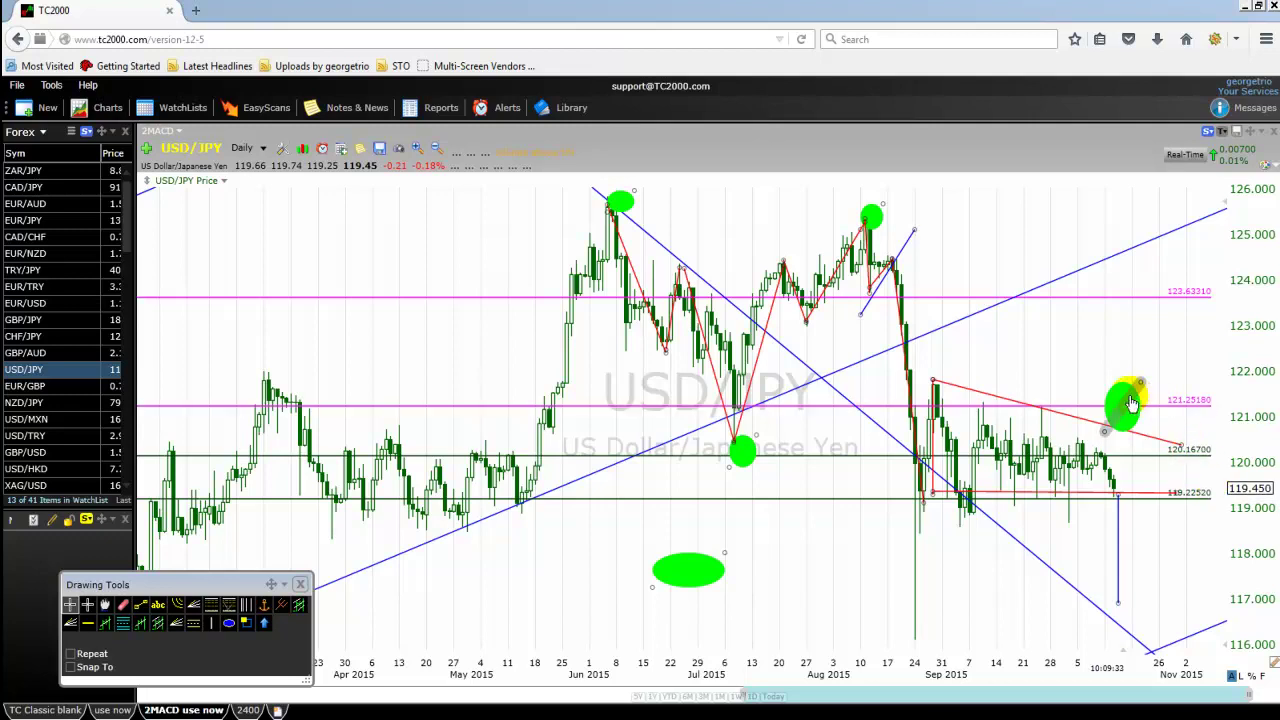
{"action": "left_click_drag", "start_coordinate": [1122, 422], "coordinate": [1049, 398]}
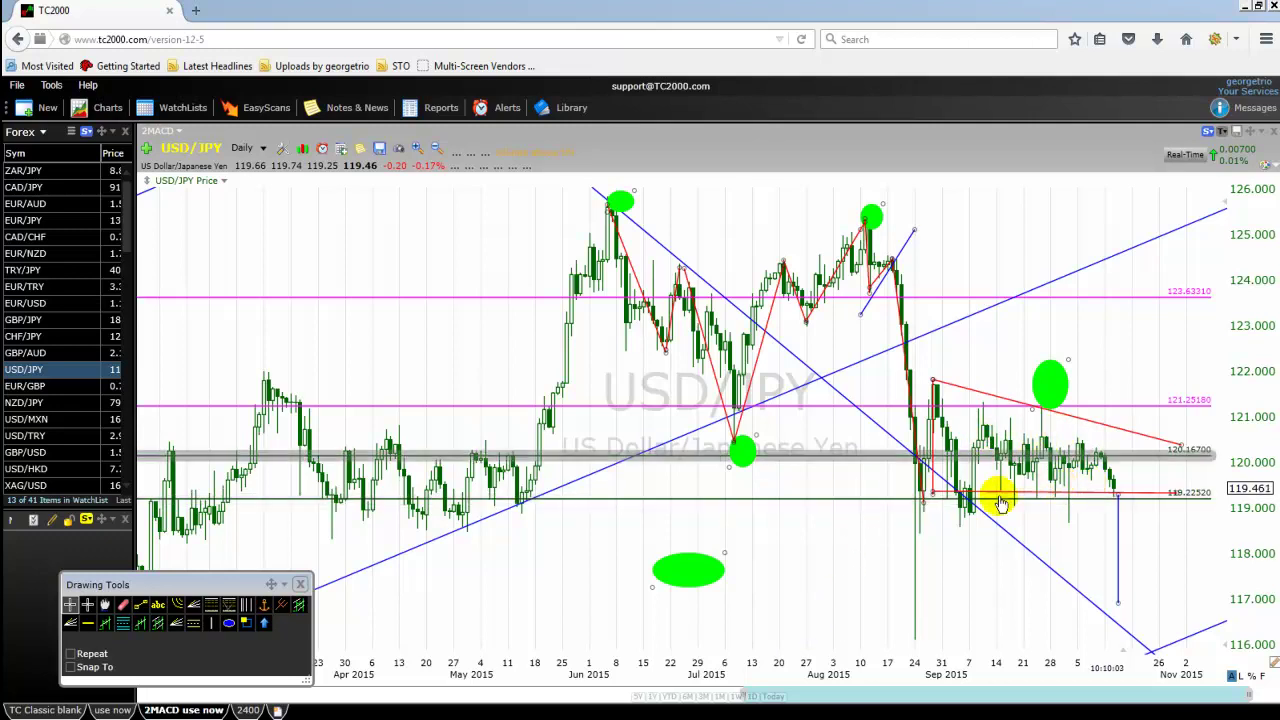
Draw five wave legs zigzagging between the late-August high, early-September low and 121.25 highs.
{"action": "left_click", "coordinate": [141, 606]}
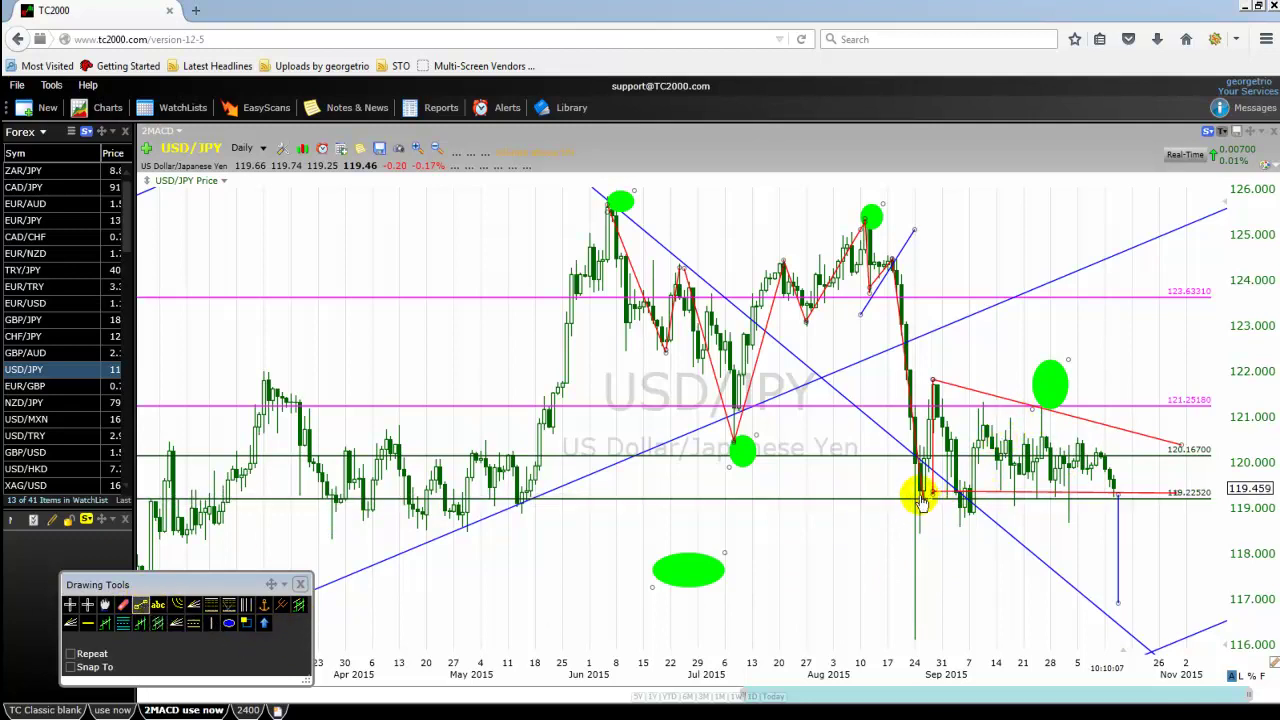
{"action": "mouse_move", "coordinate": [920, 500]}
{"action": "left_mouse_down"}
{"action": "mouse_move", "coordinate": [951, 423]}
{"action": "mouse_move", "coordinate": [935, 382]}
{"action": "left_mouse_up"}
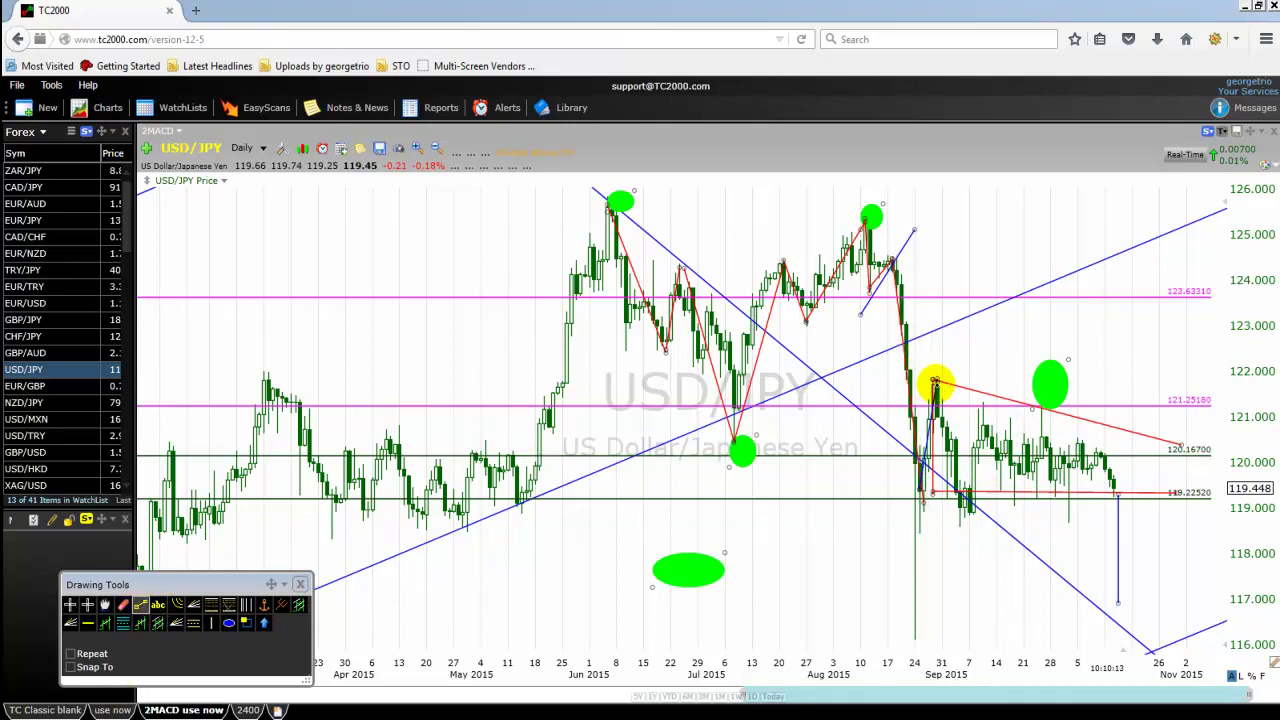
{"action": "left_click_drag", "start_coordinate": [935, 383], "coordinate": [967, 515]}
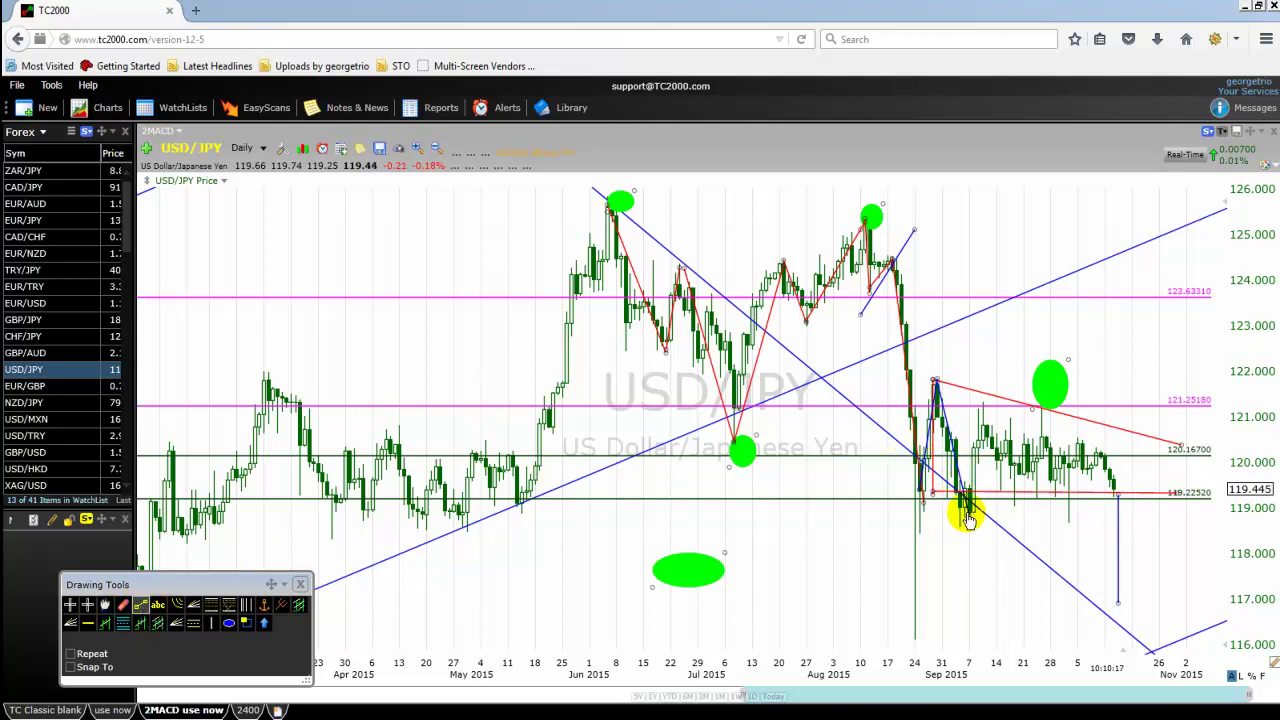
{"action": "left_click_drag", "start_coordinate": [967, 511], "coordinate": [986, 399]}
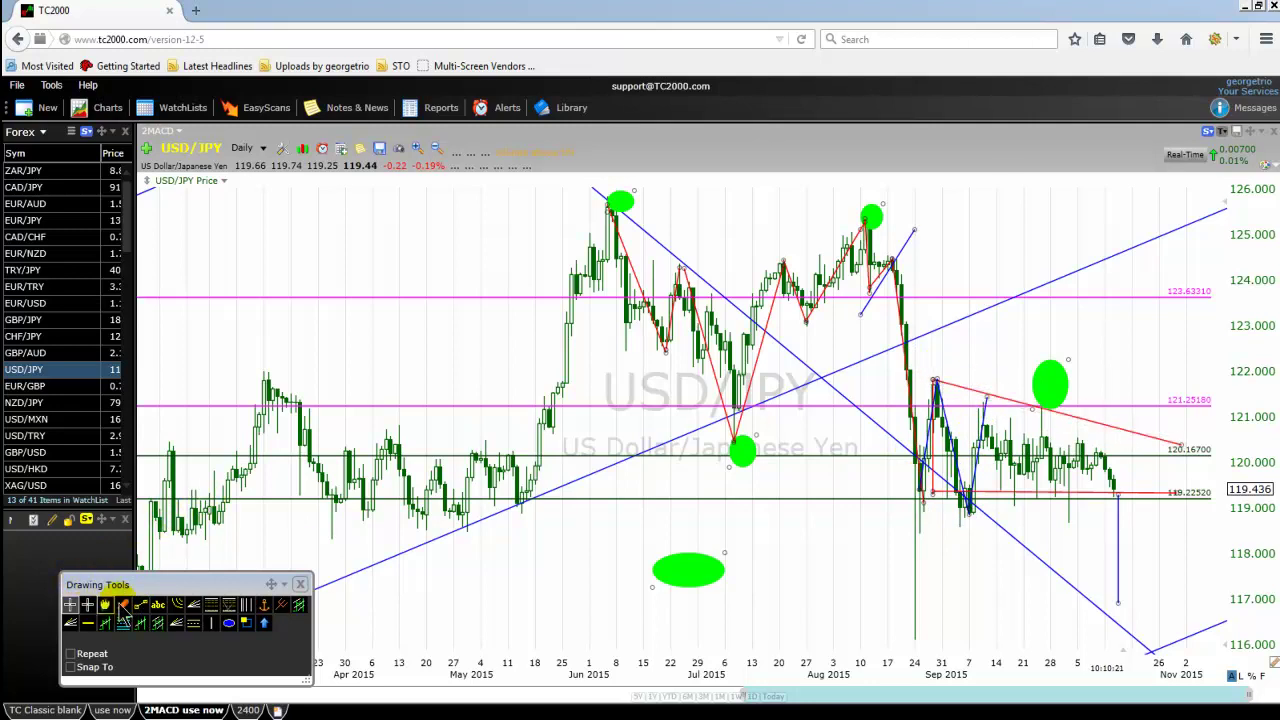
{"action": "left_click", "coordinate": [140, 604]}
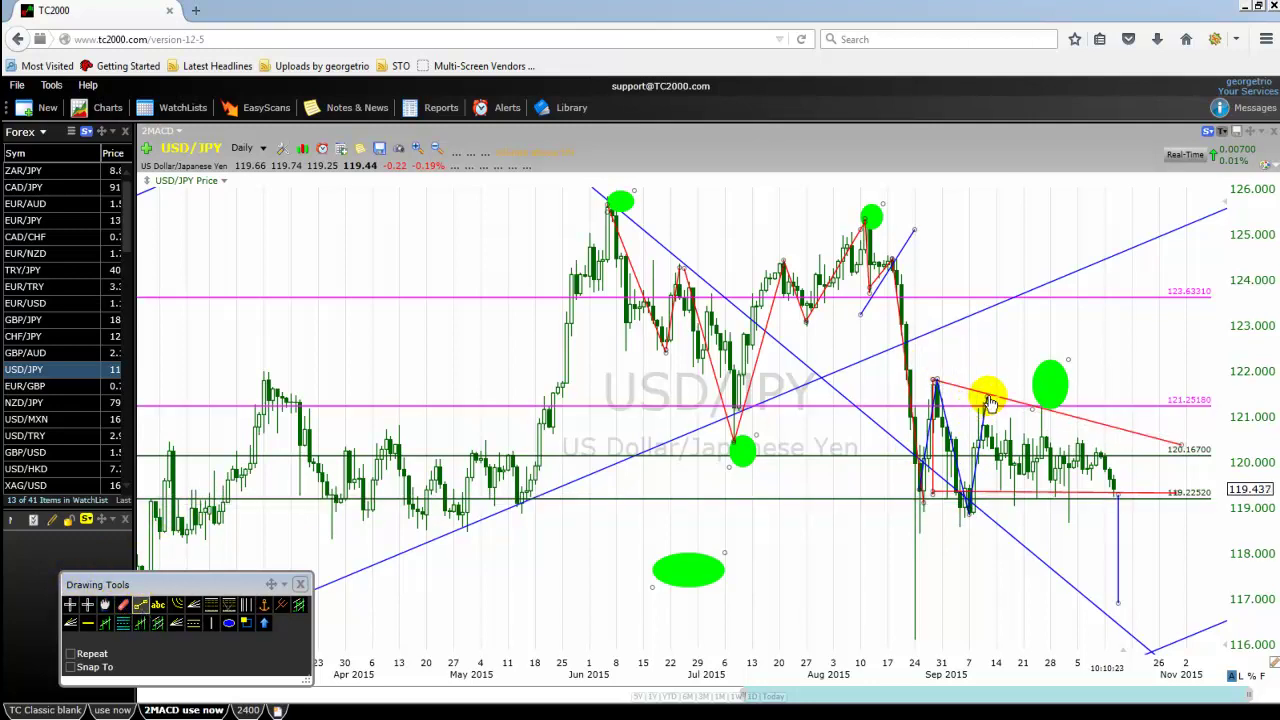
{"action": "left_click_drag", "start_coordinate": [985, 399], "coordinate": [1018, 510]}
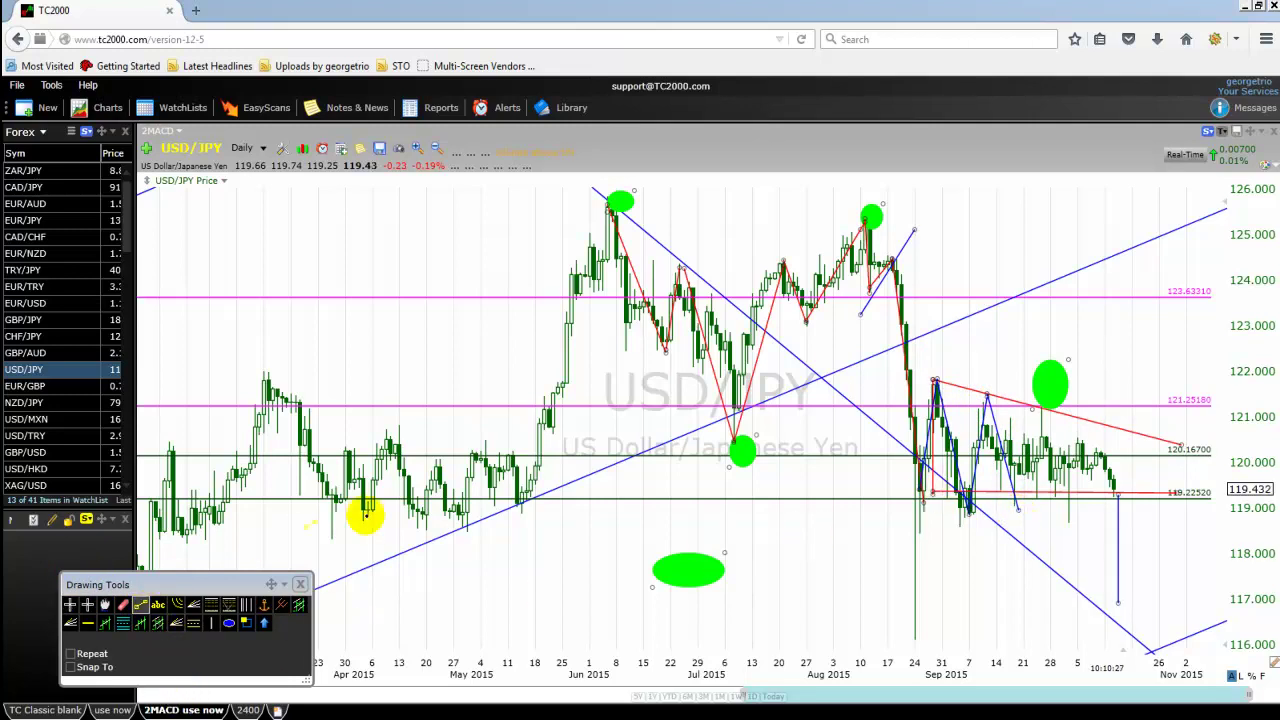
{"action": "left_click_drag", "start_coordinate": [1027, 487], "coordinate": [1040, 413]}
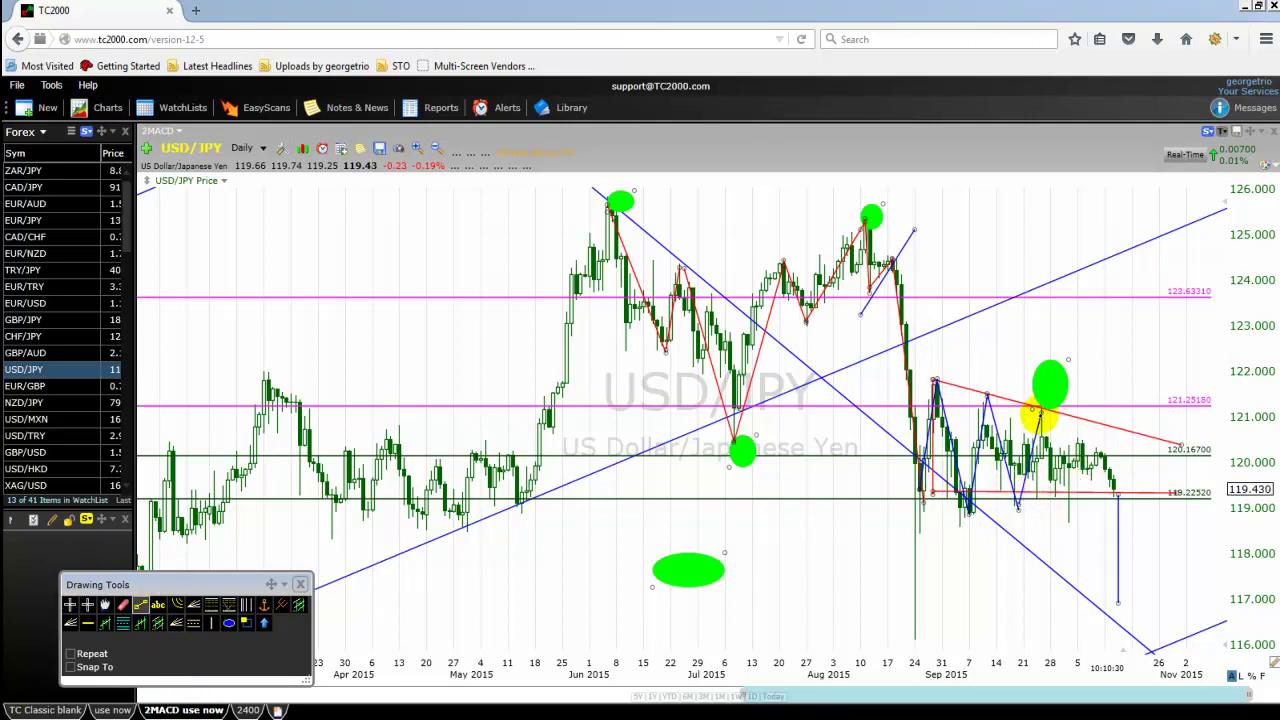
Recolor the first three blue wave lines magenta.
{"action": "right_click", "coordinate": [950, 450]}
{"action": "left_click", "coordinate": [966, 456]}
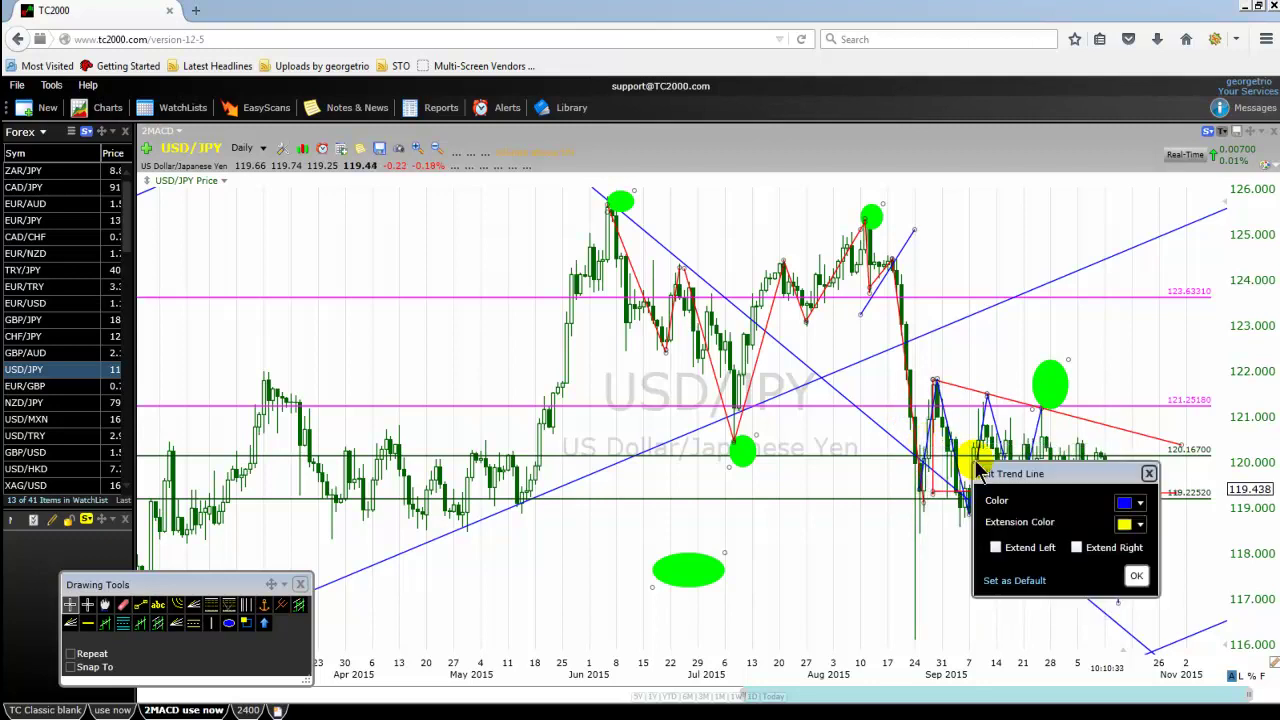
{"action": "left_click", "coordinate": [1130, 510]}
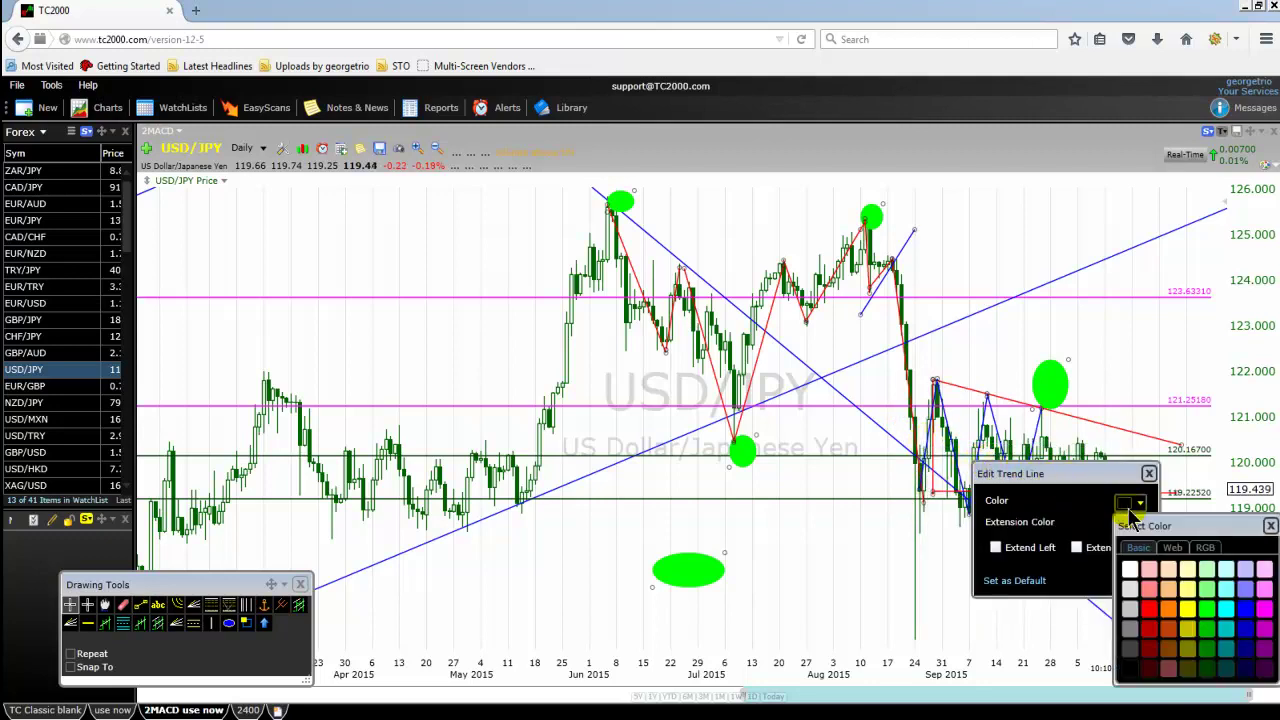
{"action": "left_click", "coordinate": [1264, 609]}
{"action": "left_click", "coordinate": [1138, 576]}
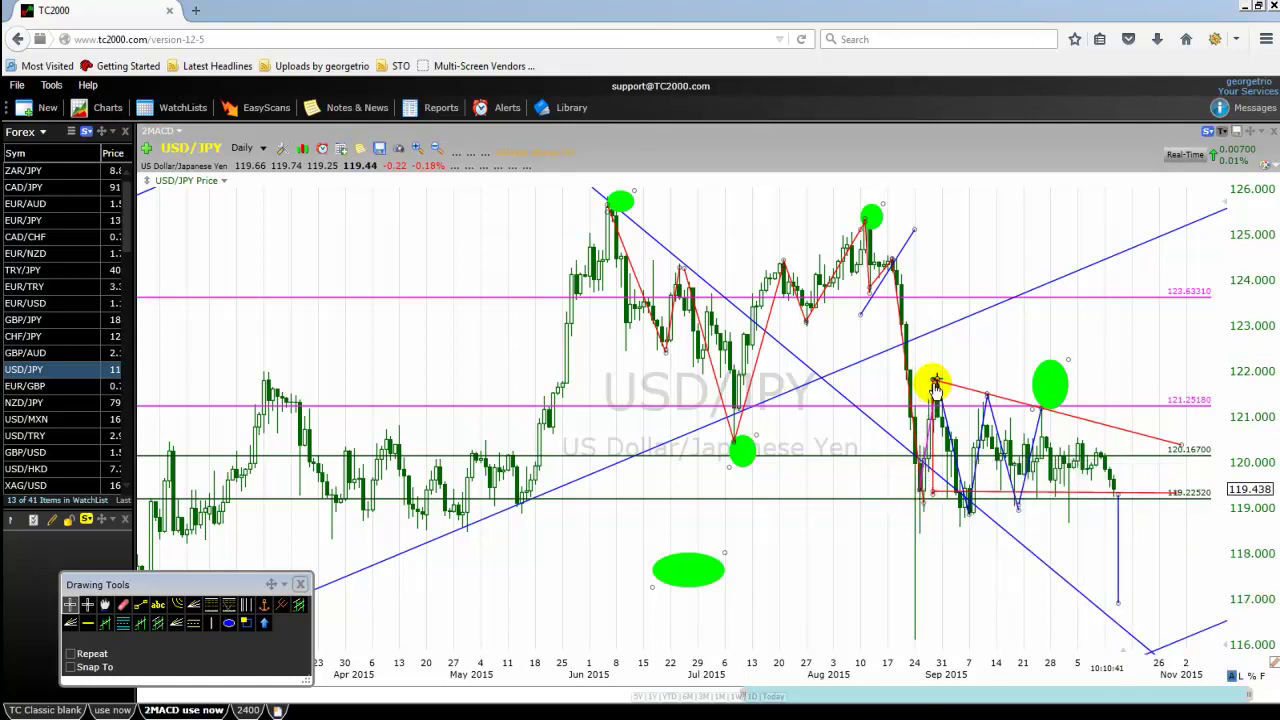
{"action": "right_click", "coordinate": [945, 425]}
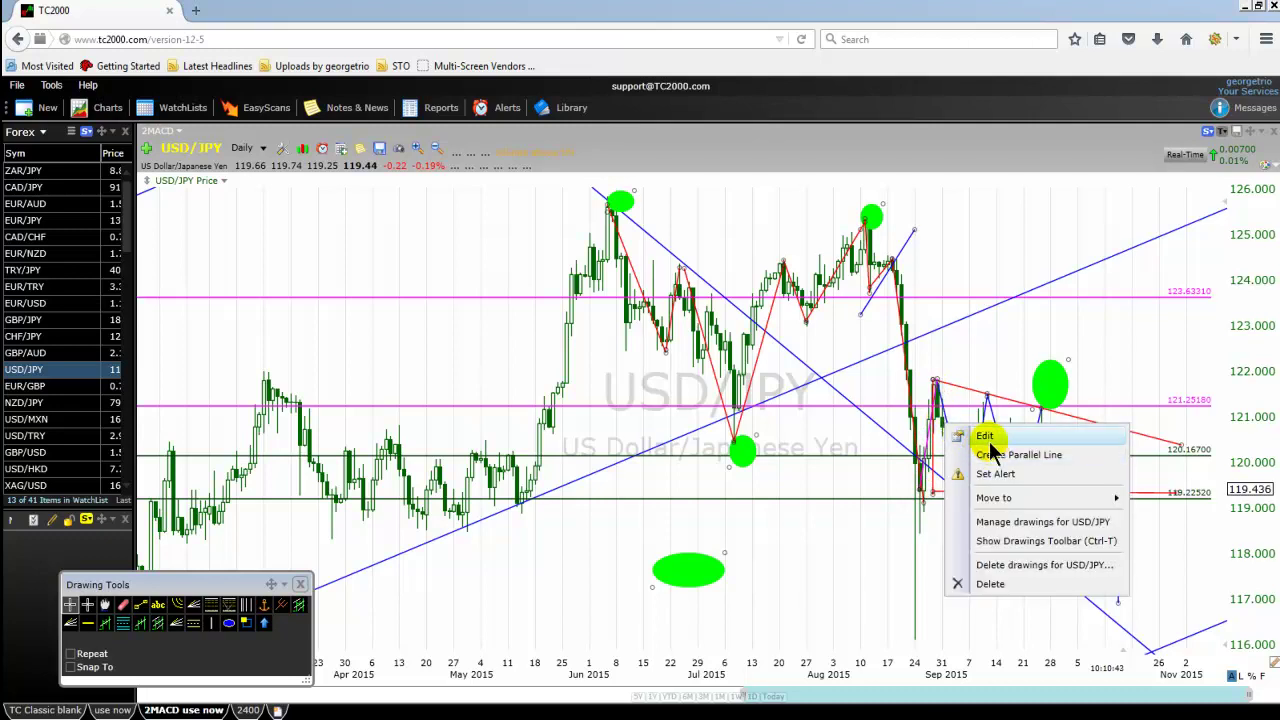
{"action": "left_click", "coordinate": [985, 436]}
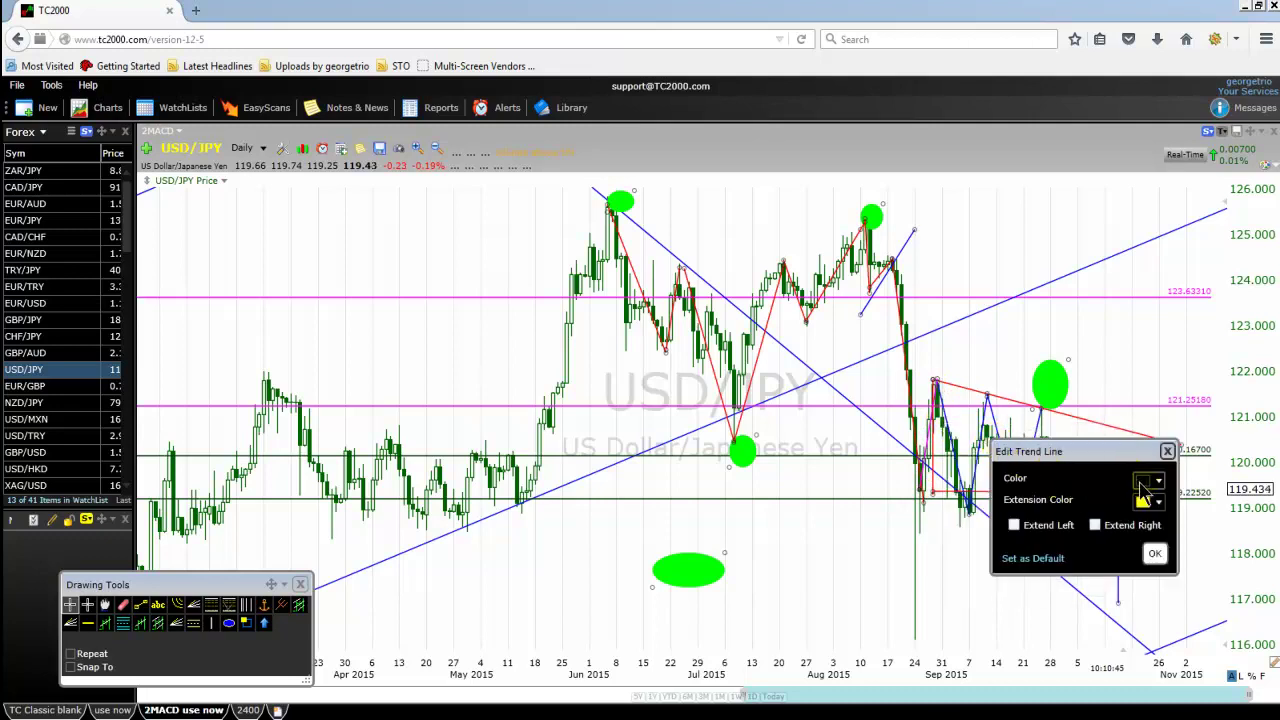
{"action": "left_click", "coordinate": [1149, 489]}
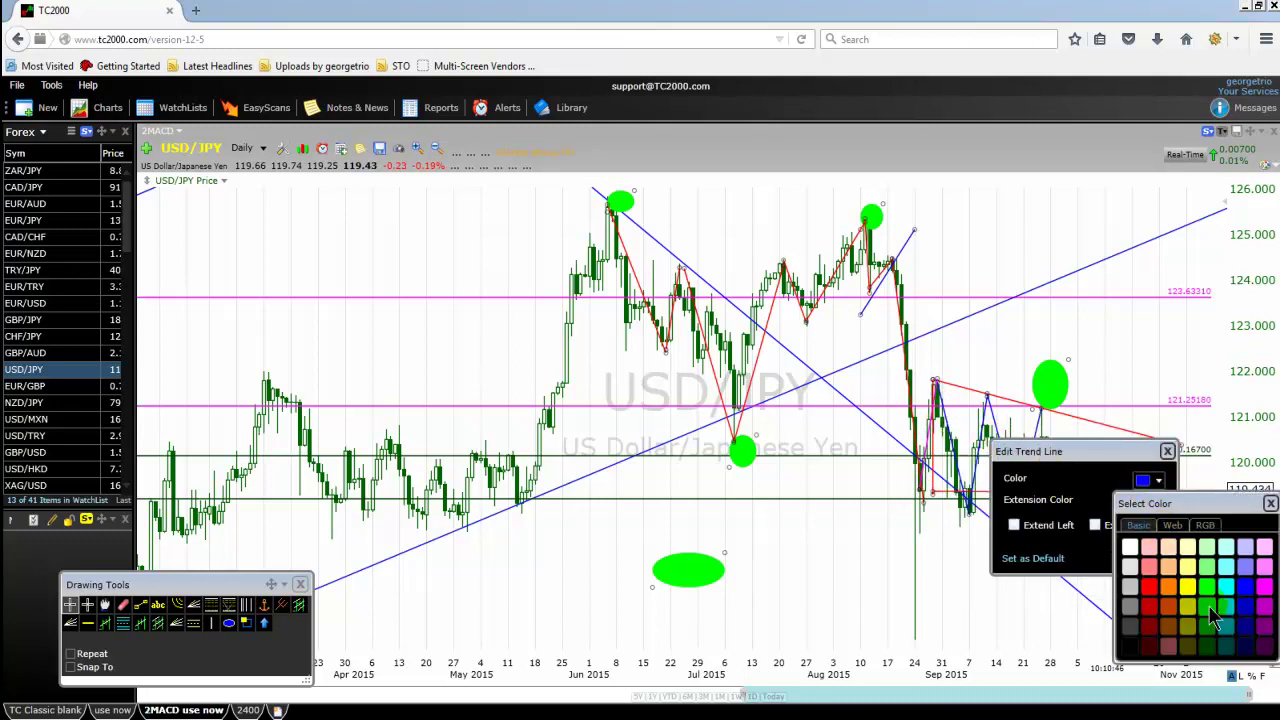
{"action": "left_click", "coordinate": [1258, 597]}
{"action": "left_click", "coordinate": [1154, 553]}
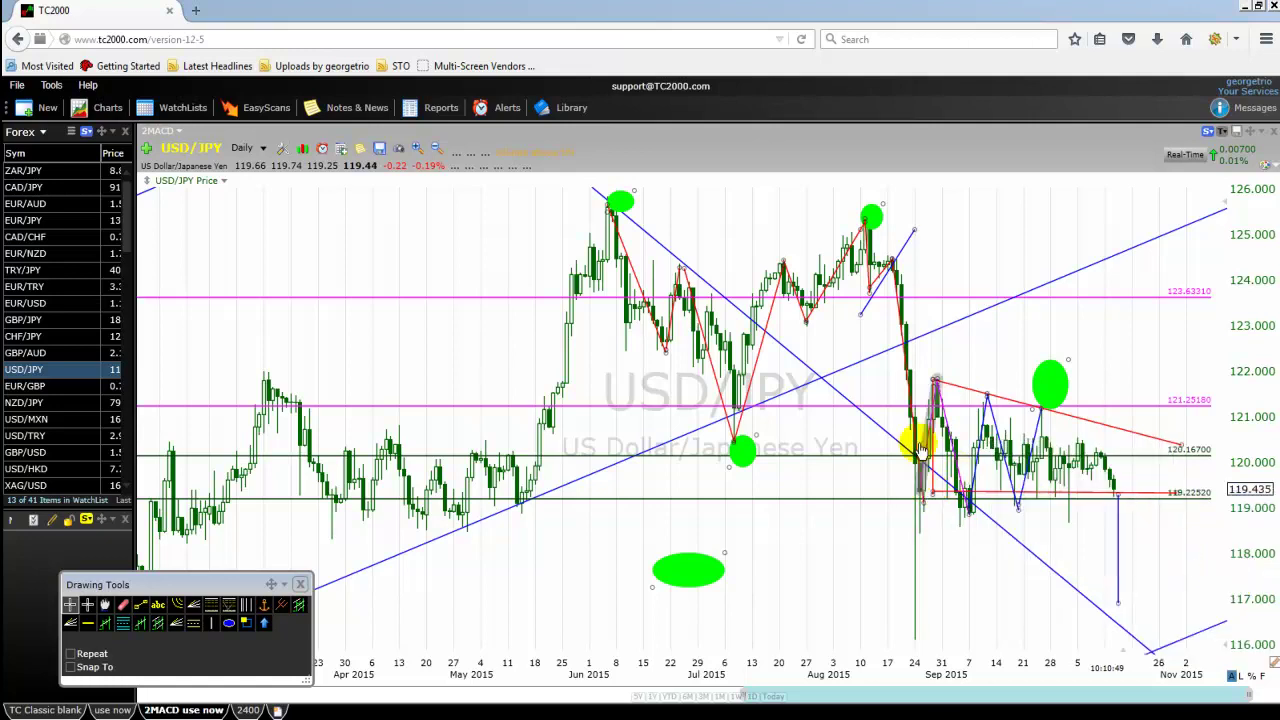
{"action": "right_click", "coordinate": [983, 450]}
{"action": "left_click", "coordinate": [1016, 456]}
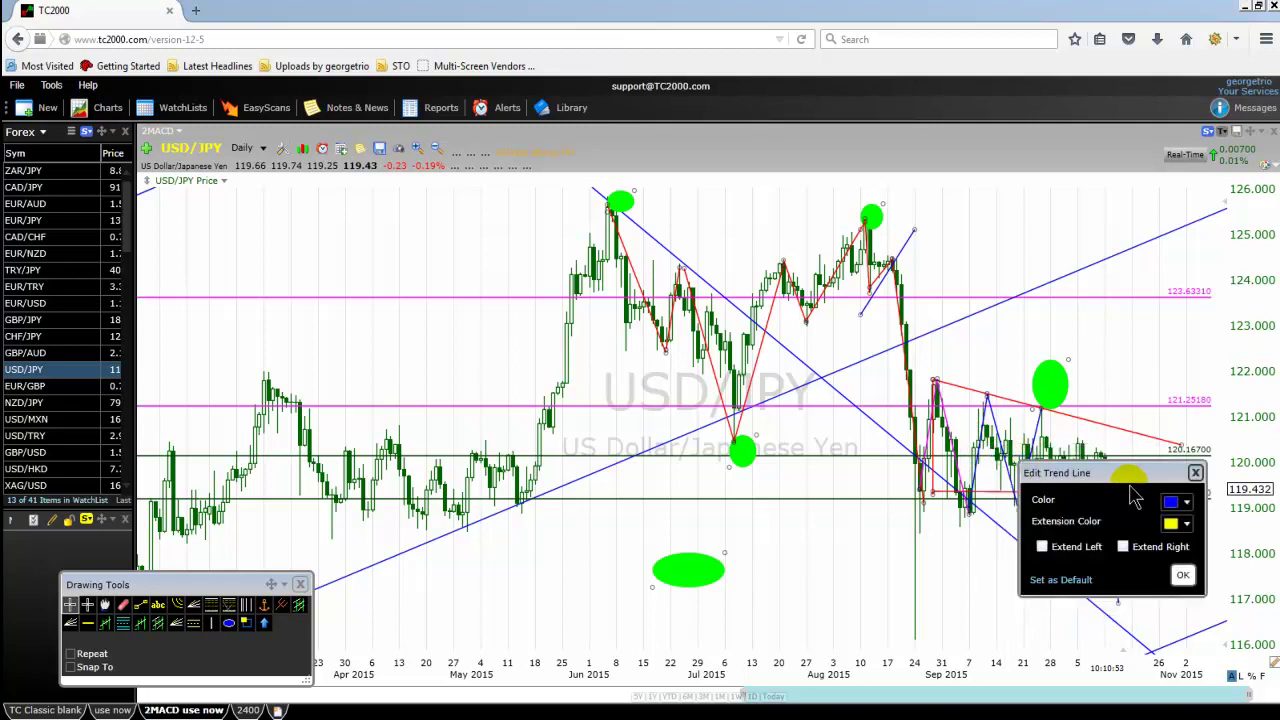
{"action": "left_click", "coordinate": [1180, 521]}
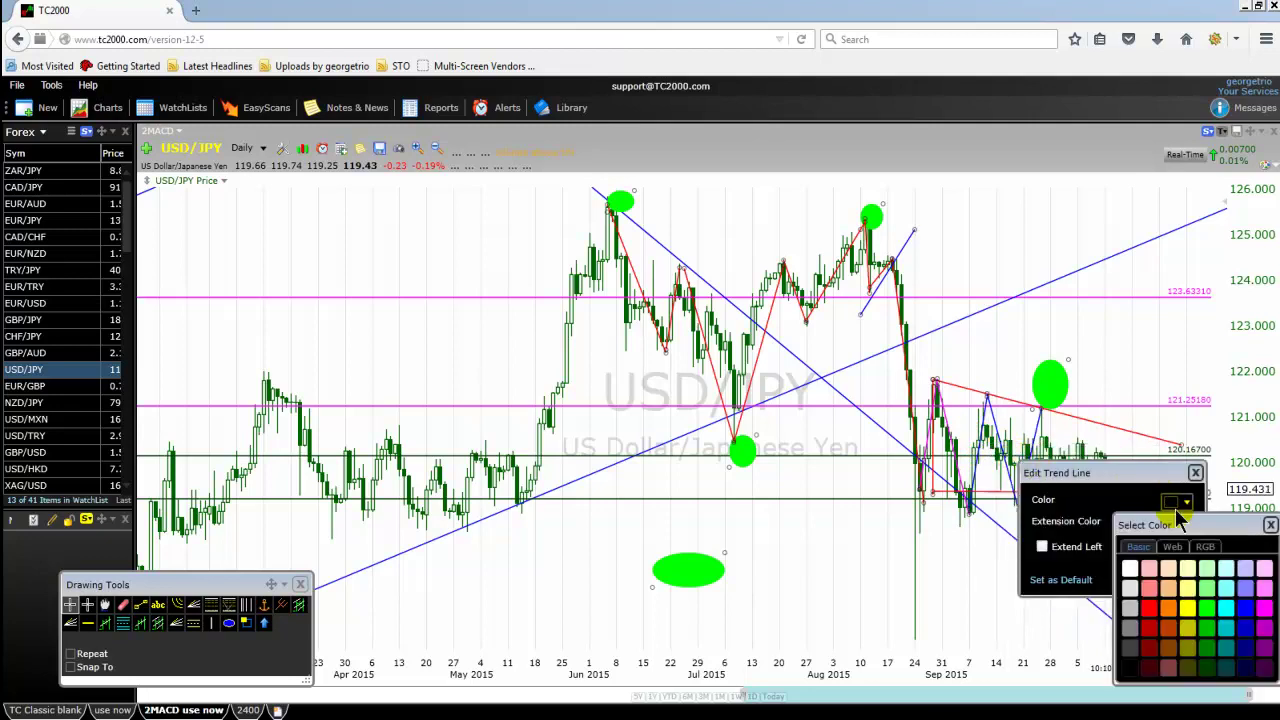
{"action": "left_click", "coordinate": [1265, 610]}
{"action": "left_click", "coordinate": [1179, 572]}
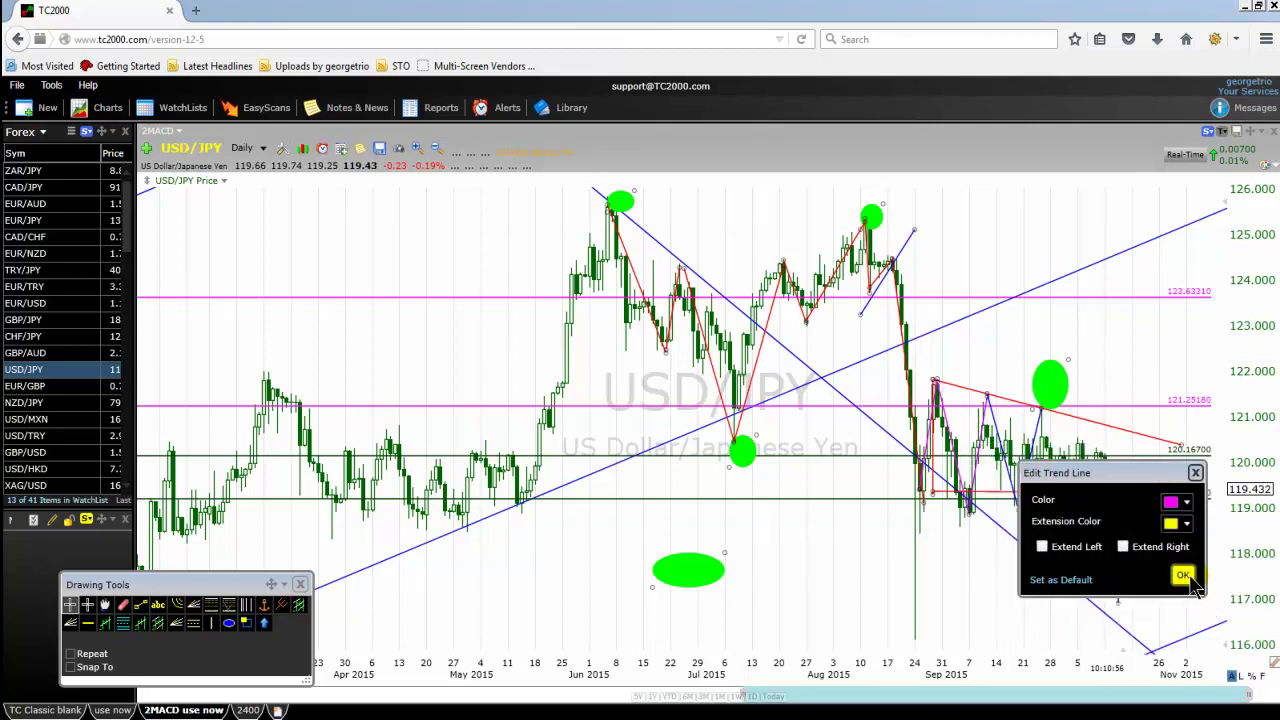
Make the last two blue wave lines magenta as well.
{"action": "right_click", "coordinate": [998, 441]}
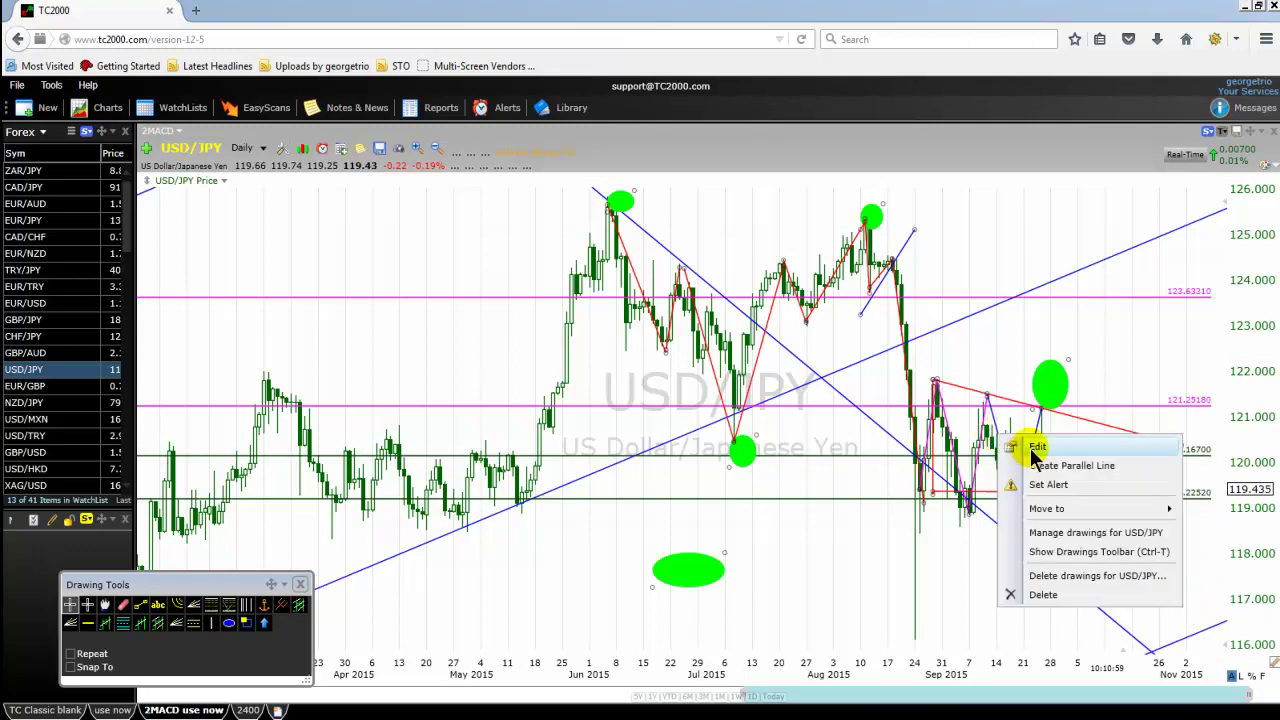
{"action": "left_click", "coordinate": [1037, 449]}
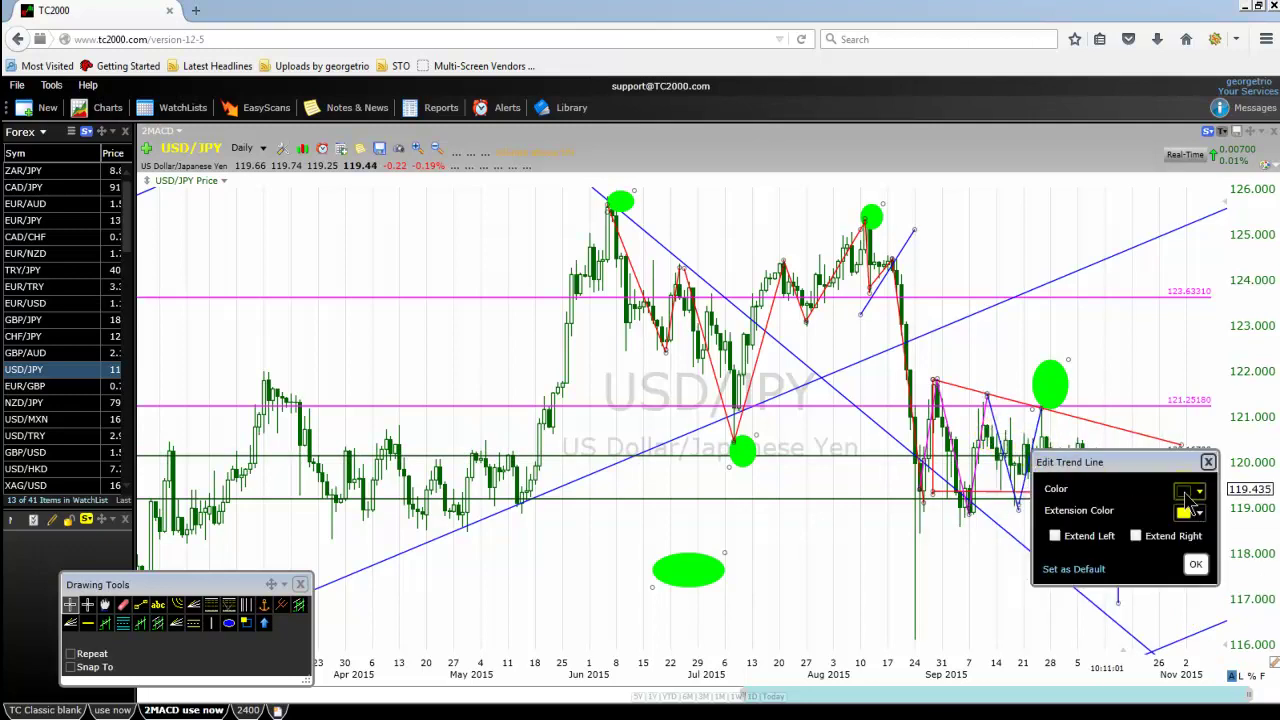
{"action": "left_click", "coordinate": [1188, 492]}
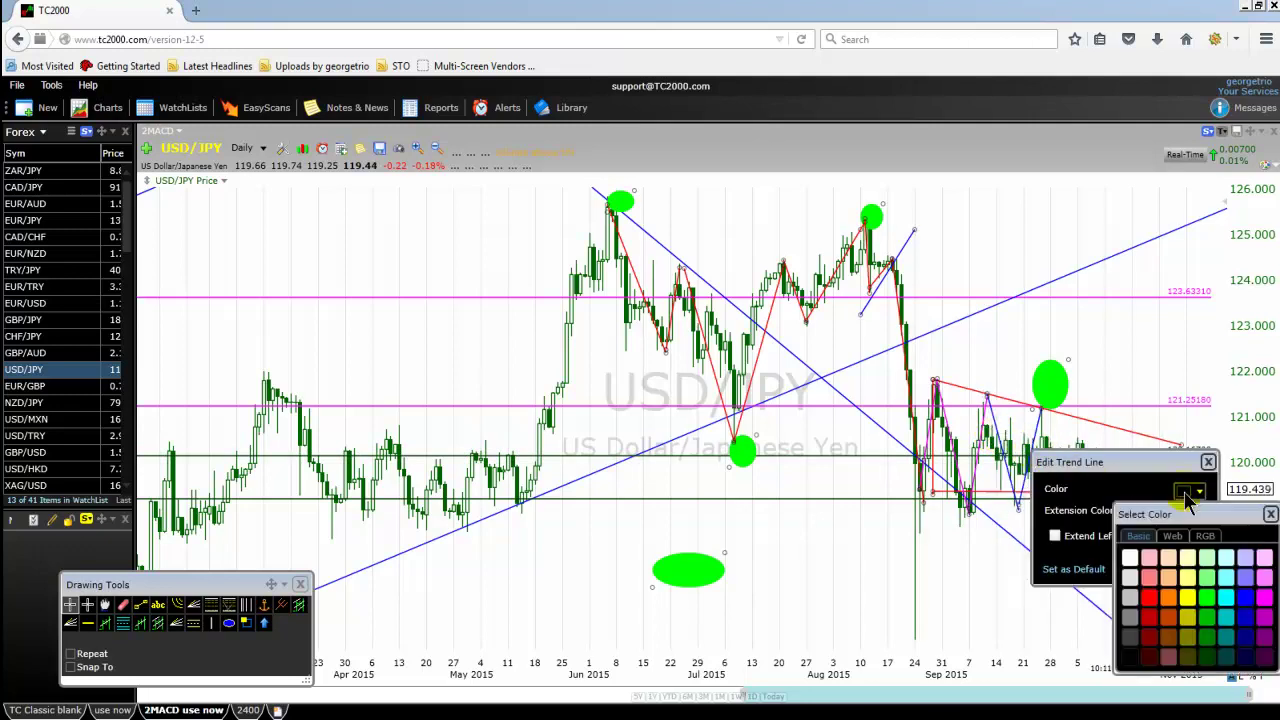
{"action": "left_click", "coordinate": [1264, 600]}
{"action": "left_click", "coordinate": [1194, 566]}
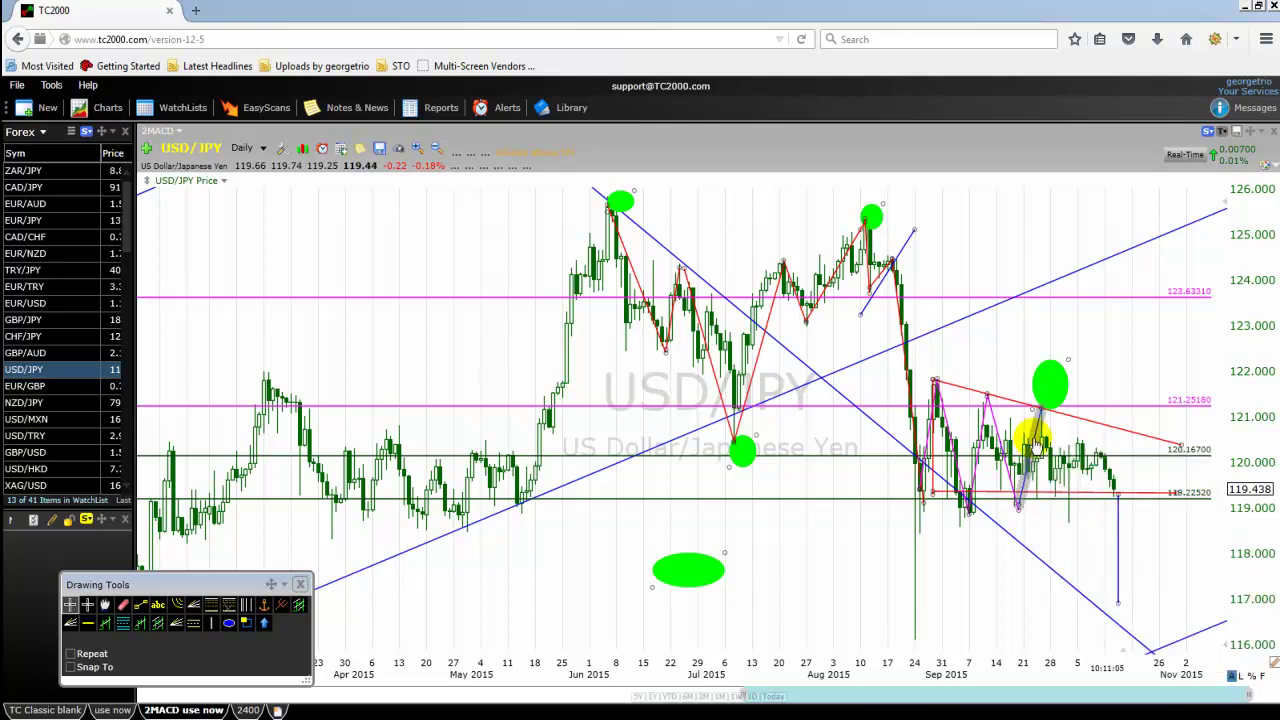
{"action": "right_click", "coordinate": [1050, 437]}
{"action": "left_click", "coordinate": [1070, 450]}
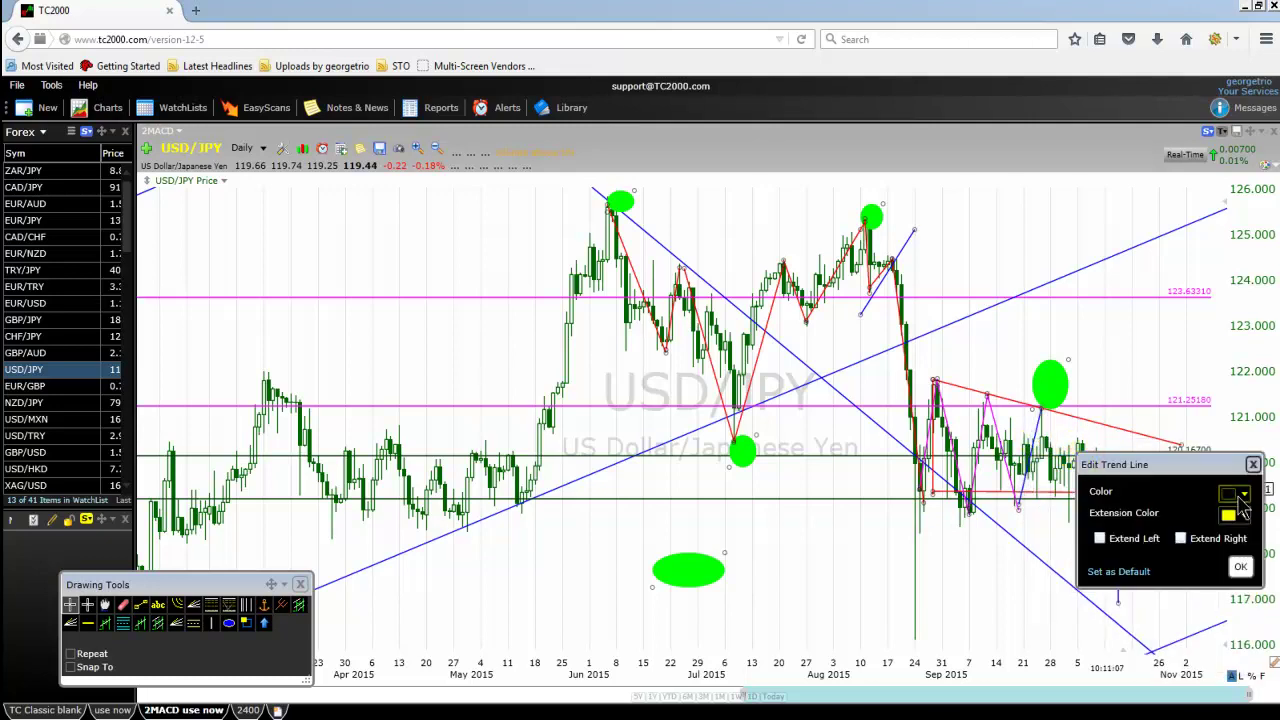
{"action": "left_click", "coordinate": [1230, 495]}
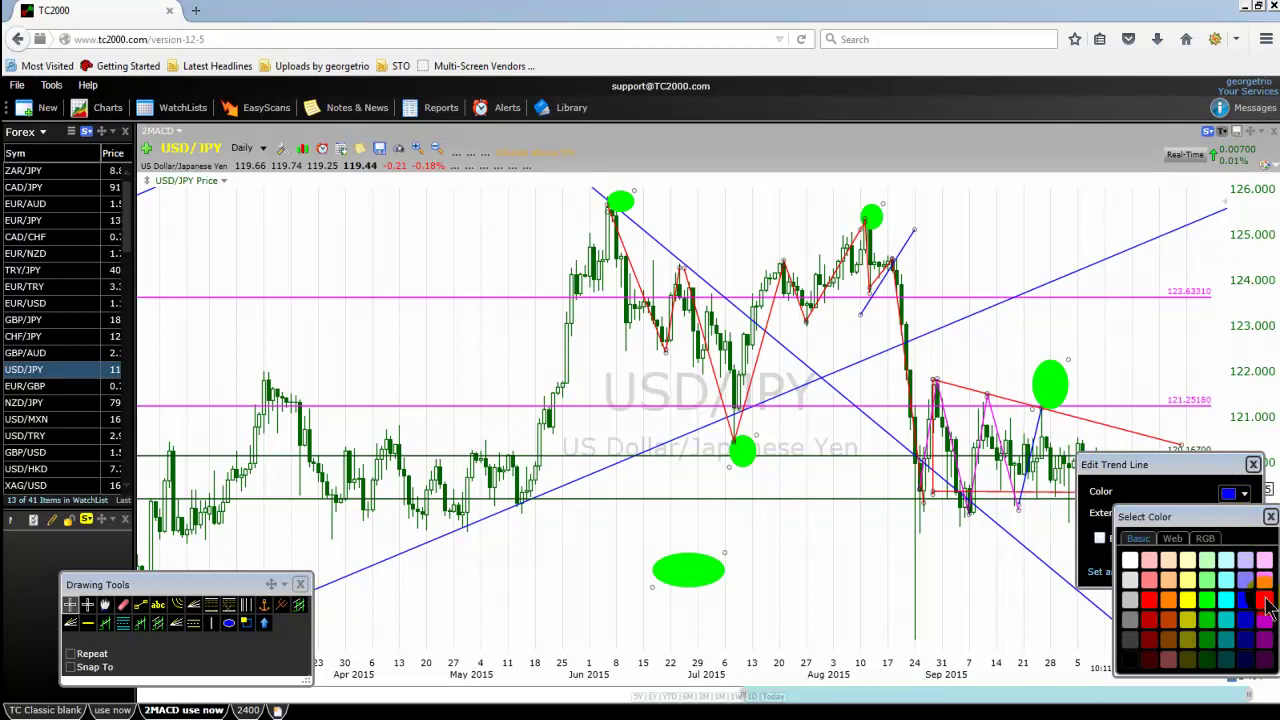
{"action": "left_click", "coordinate": [1266, 603]}
{"action": "left_click", "coordinate": [1240, 566]}
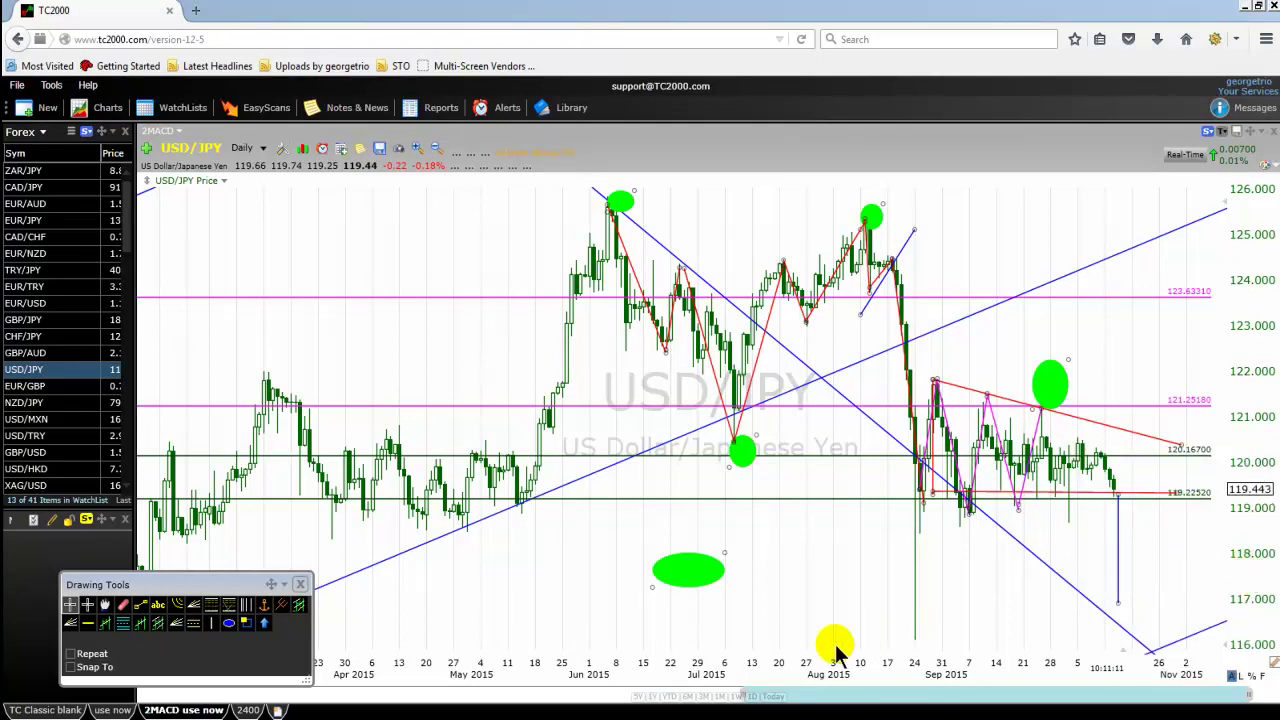
Select the lower green ellipse, then zoom in to show roughly June through October 2015.
{"action": "left_click", "coordinate": [690, 575]}
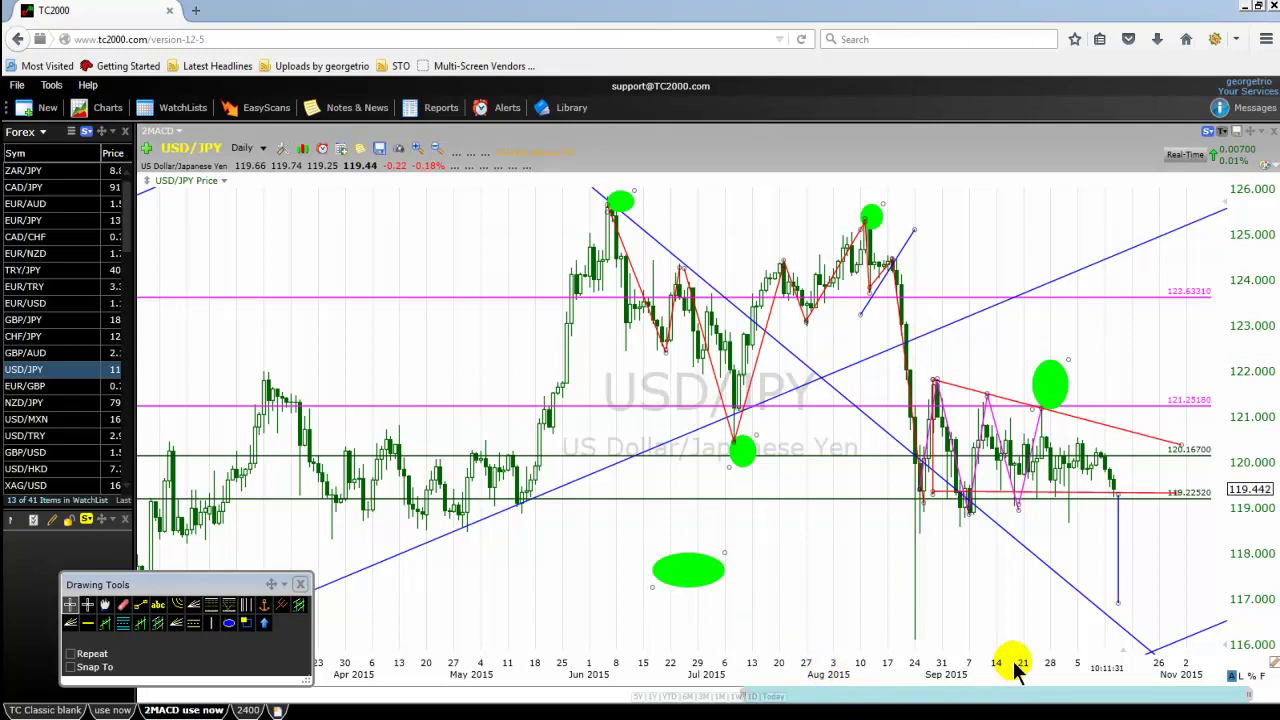
{"action": "scroll", "coordinate": [790, 612], "scroll_direction": "up", "scroll_amount": 2}
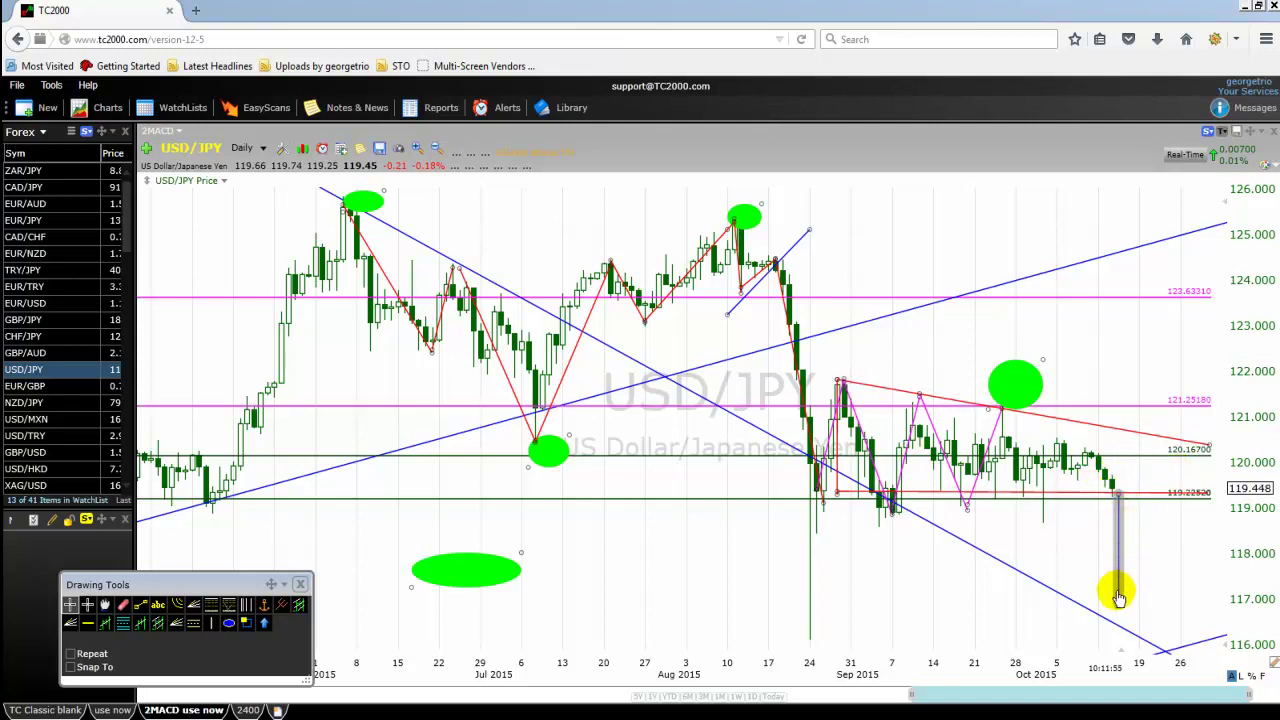
{"action": "mouse_move", "coordinate": [1113, 582]}
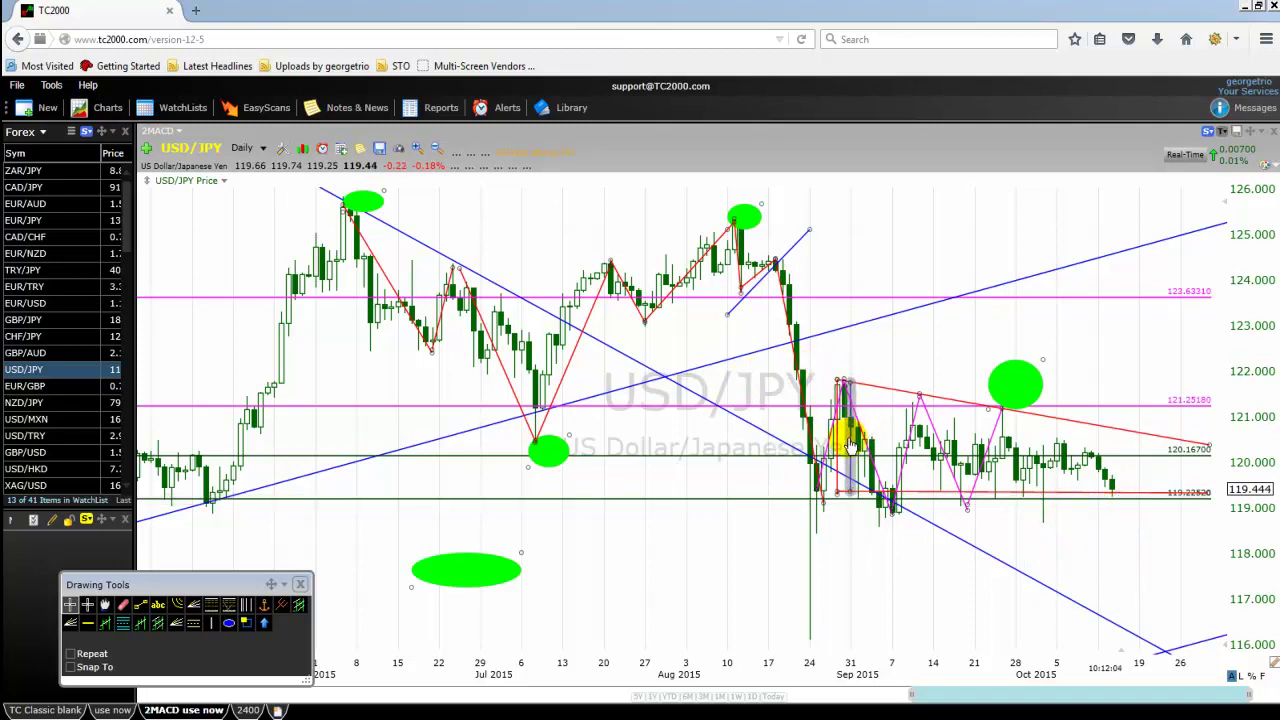
Move the short vertical line below the latest candle and add a horizontal line at 116.76990.
{"action": "mouse_move", "coordinate": [848, 447]}
{"action": "left_mouse_down"}
{"action": "mouse_move", "coordinate": [1106, 531]}
{"action": "mouse_move", "coordinate": [1118, 565]}
{"action": "left_mouse_up"}
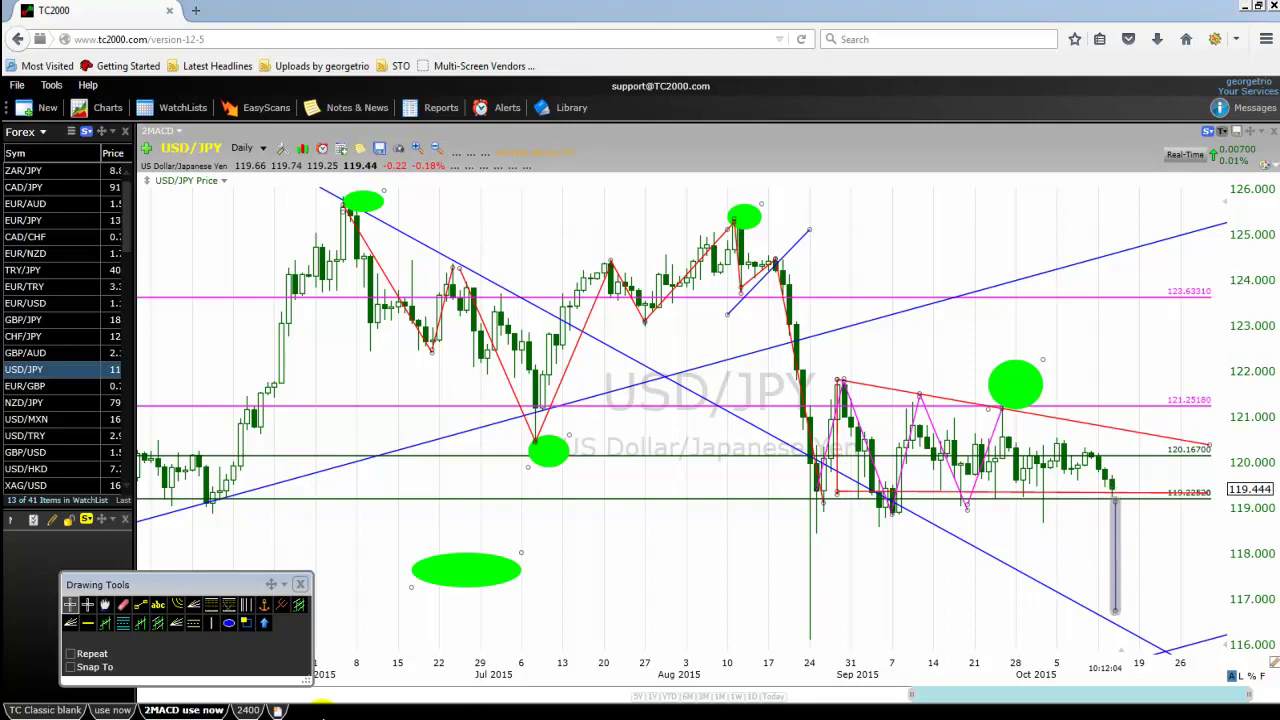
{"action": "left_click", "coordinate": [89, 624]}
{"action": "left_click", "coordinate": [981, 610]}
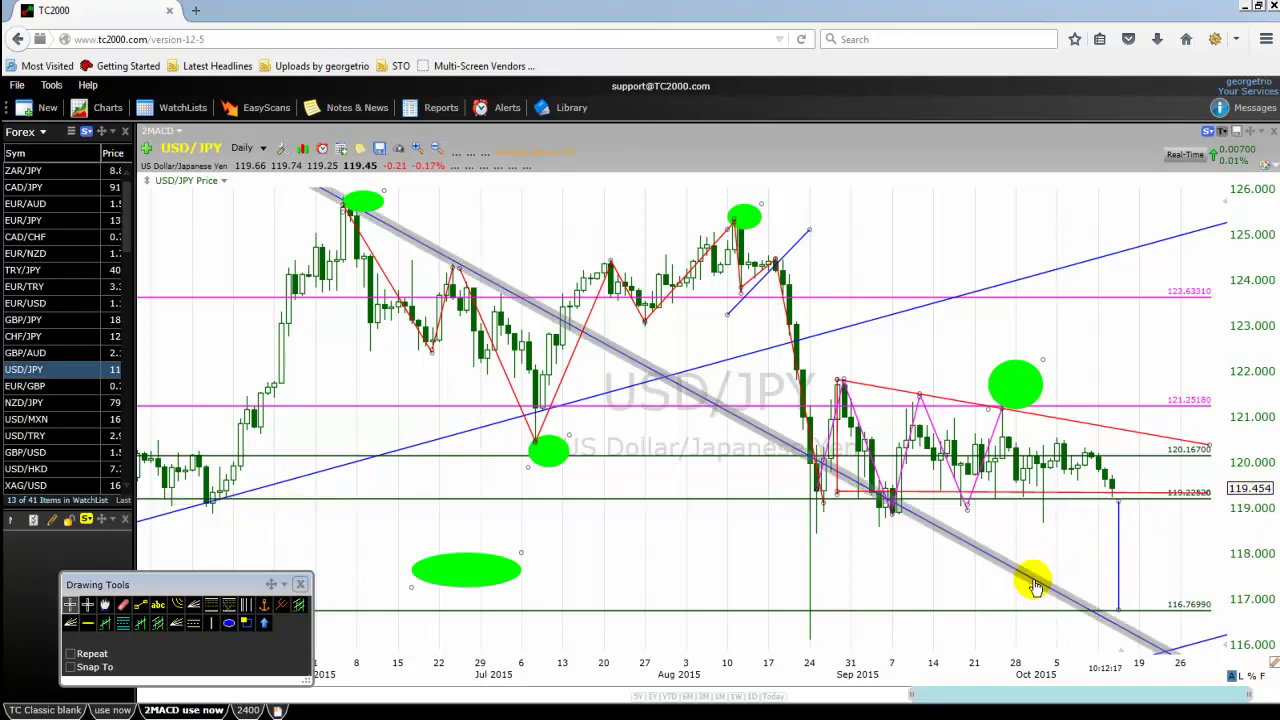
{"action": "mouse_move", "coordinate": [1035, 585]}
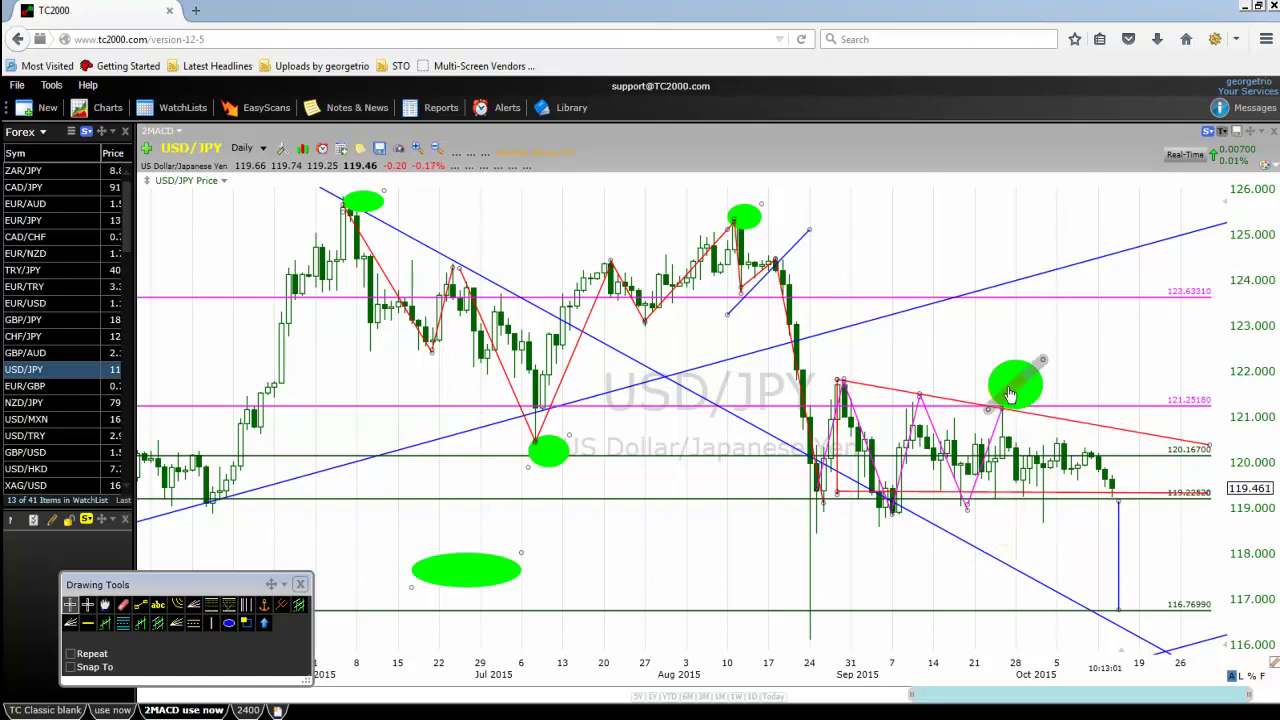
{"action": "mouse_move", "coordinate": [1018, 392]}
{"action": "left_click", "coordinate": [1008, 414]}
{"action": "left_click", "coordinate": [1002, 408]}
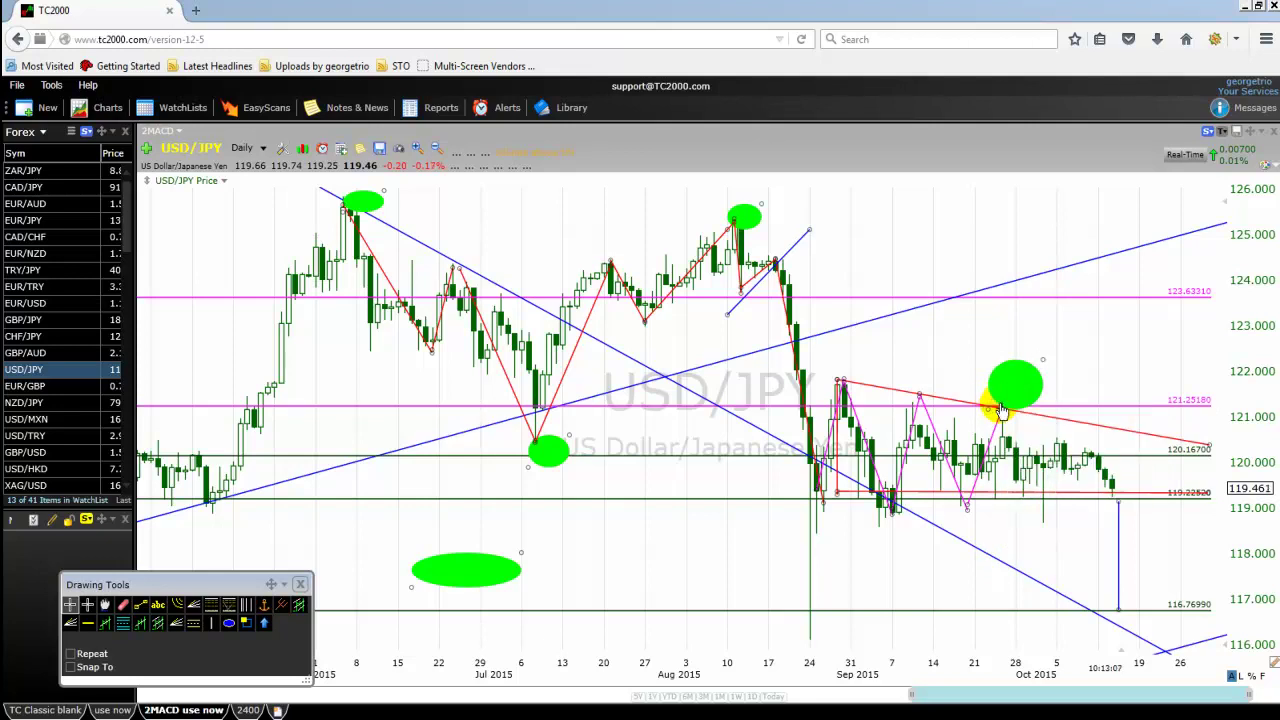
{"action": "left_click", "coordinate": [1002, 414]}
{"action": "left_click", "coordinate": [1024, 494]}
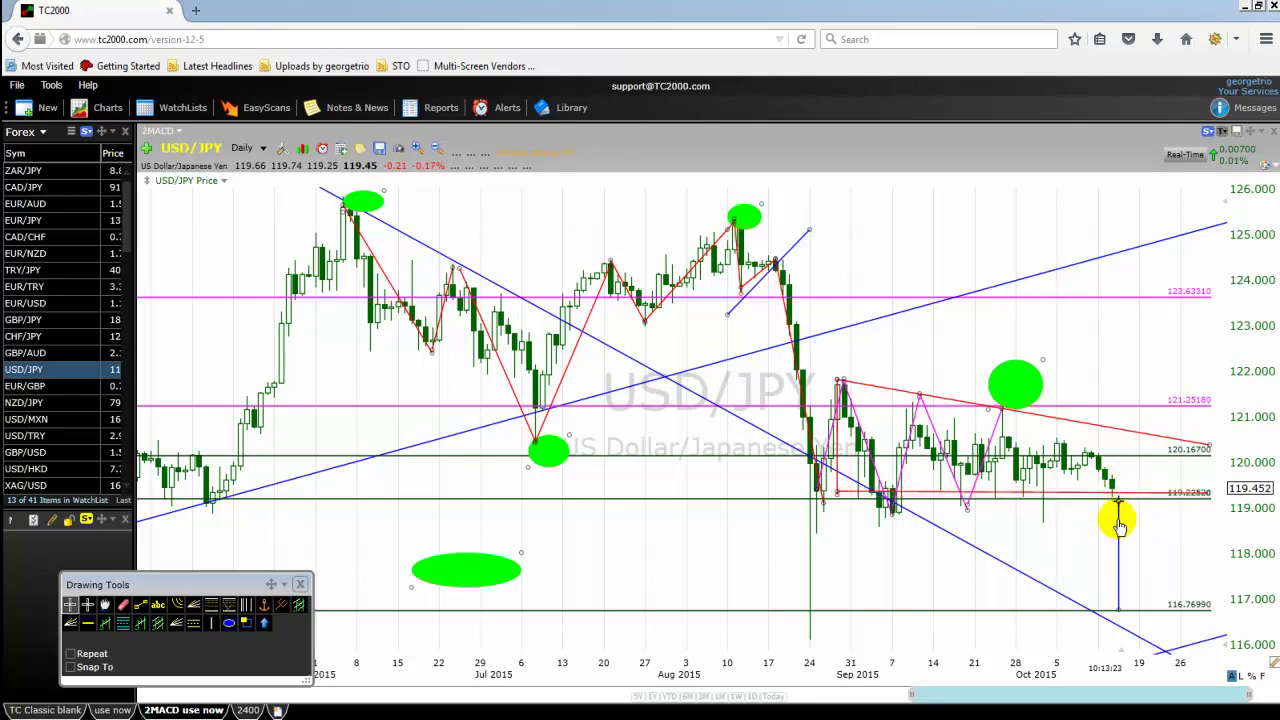
{"action": "mouse_move", "coordinate": [1115, 622]}
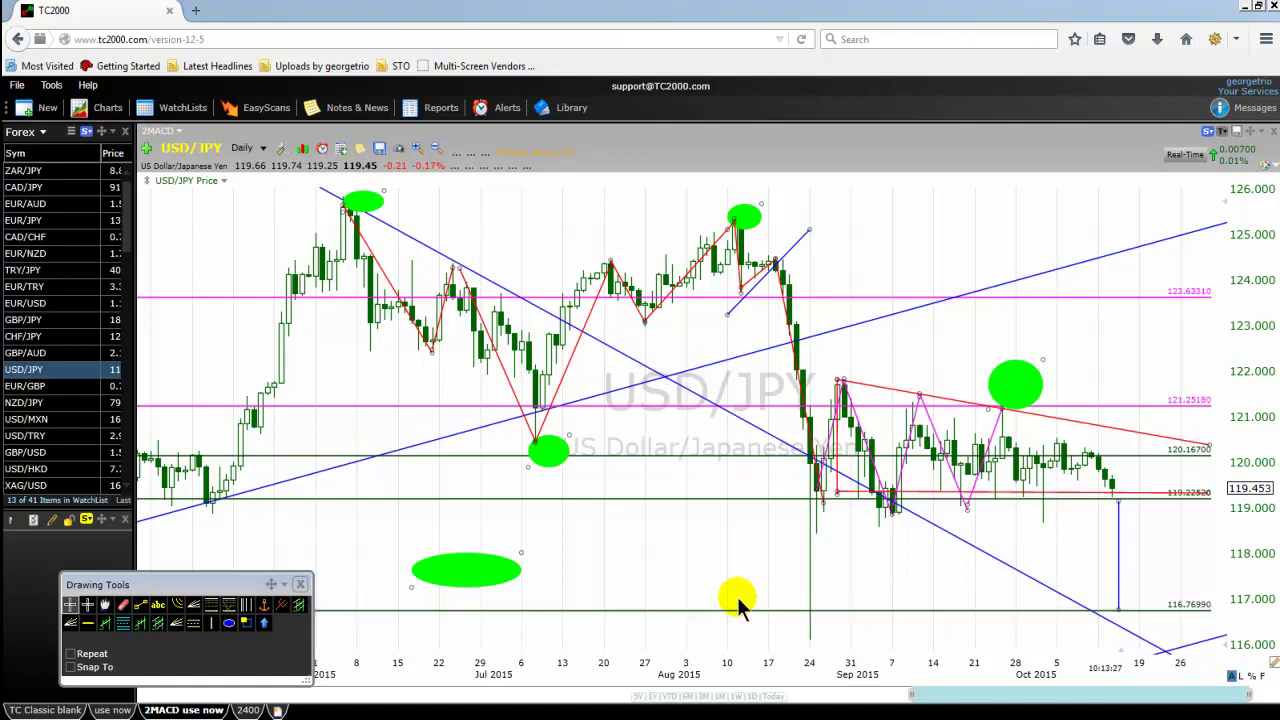
Scroll the chart back to reveal May through early November 2015.
{"action": "scroll", "coordinate": [667, 555], "scroll_direction": "up", "scroll_amount": 5}
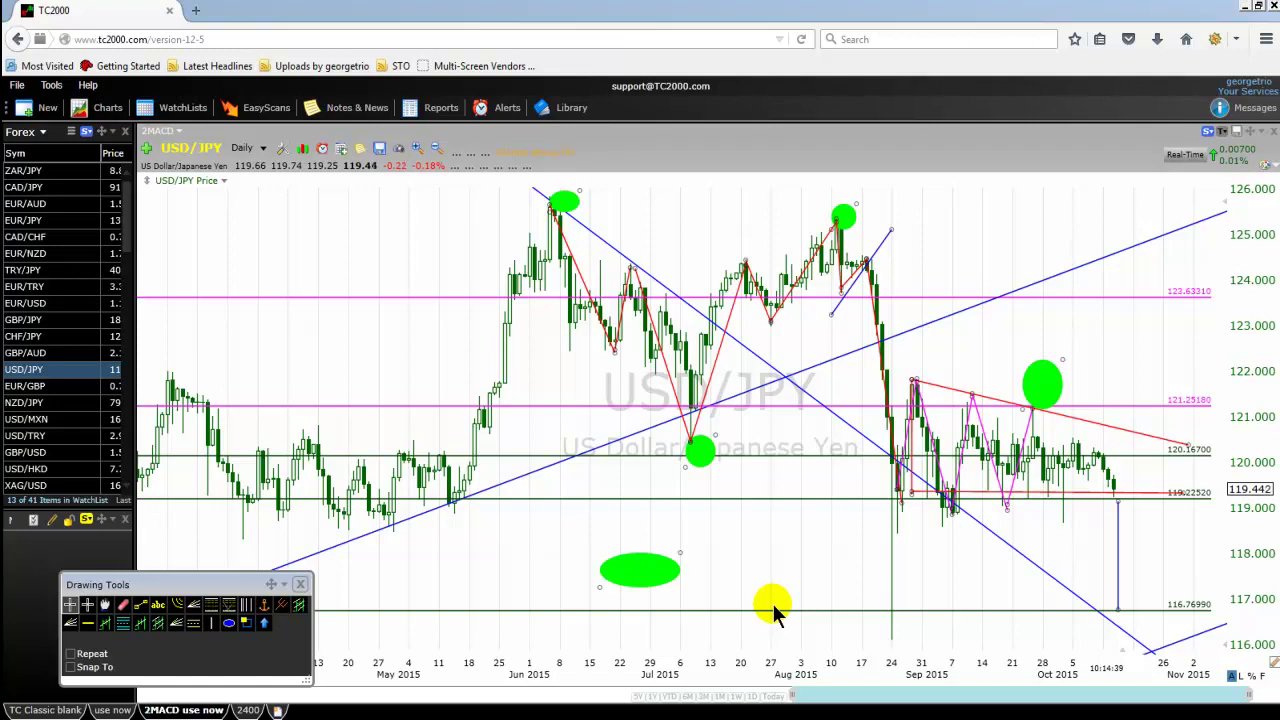
Zoom in on August–October 2015 and start a new red zigzag leg from the late-August bars.
{"action": "scroll", "coordinate": [770, 595], "scroll_direction": "up", "scroll_amount": 2}
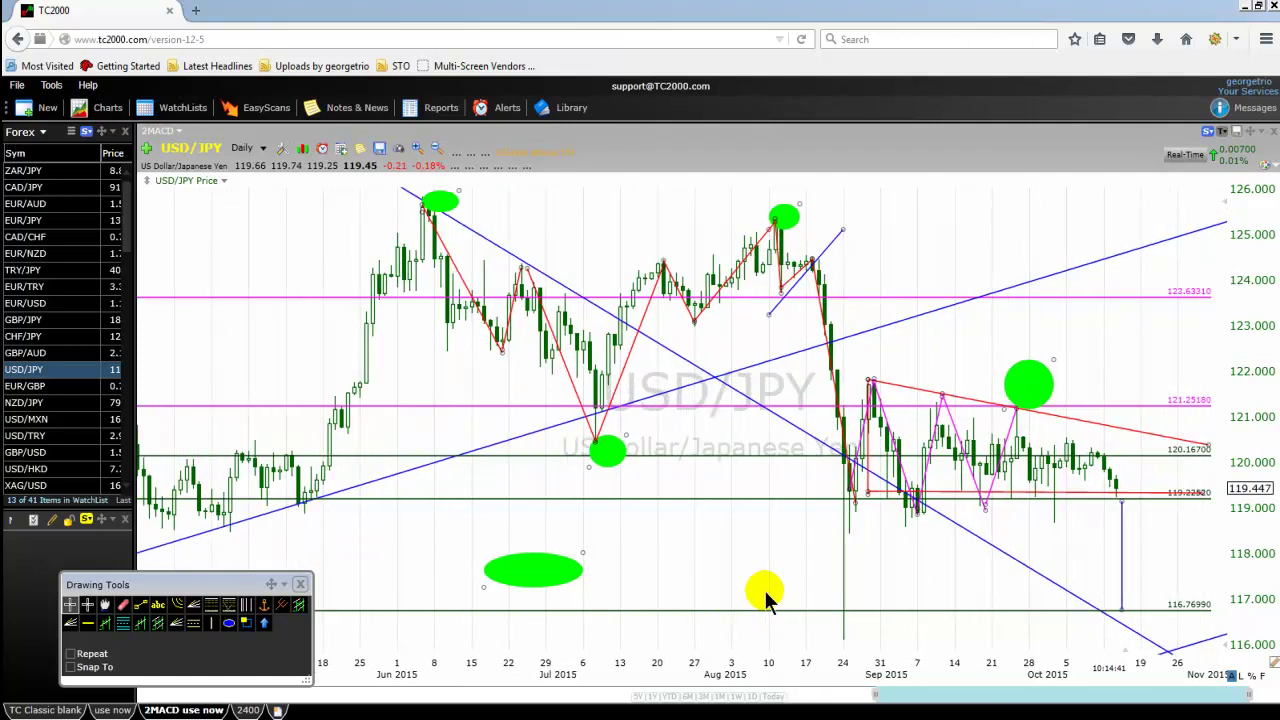
{"action": "scroll", "coordinate": [765, 598], "scroll_direction": "up", "scroll_amount": 2}
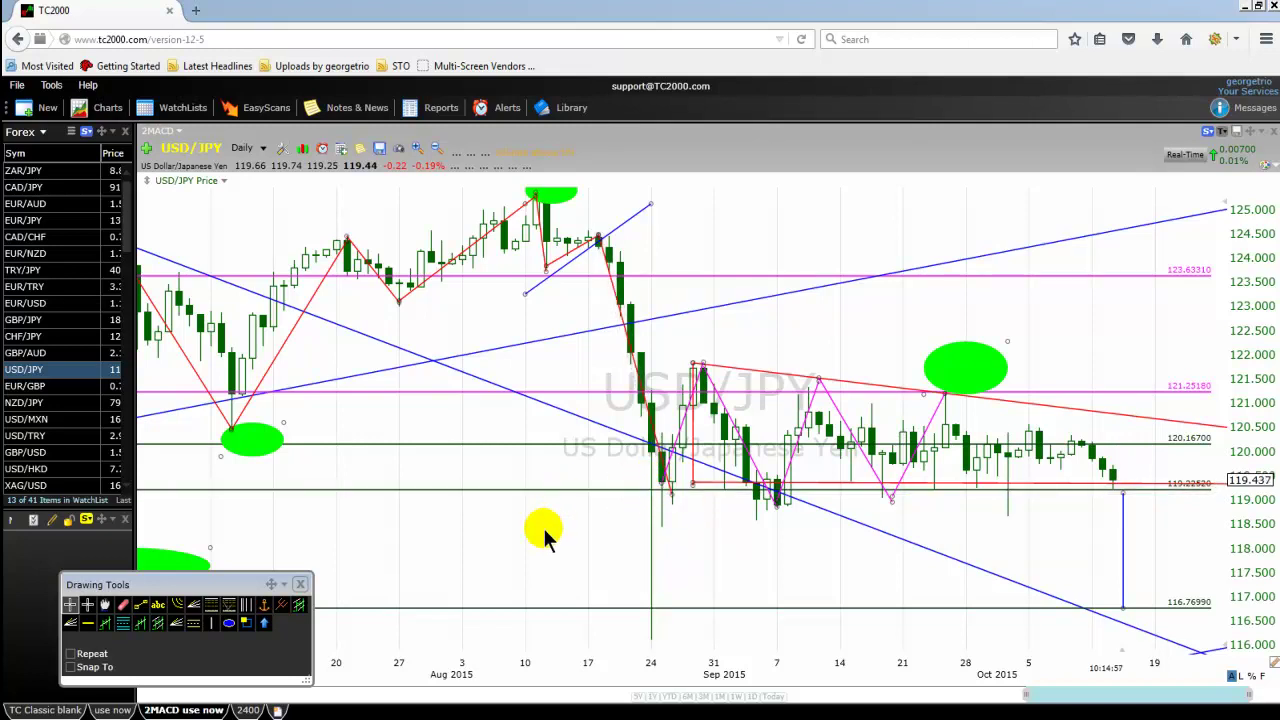
{"action": "scroll", "coordinate": [540, 531], "scroll_direction": "up", "scroll_amount": 2}
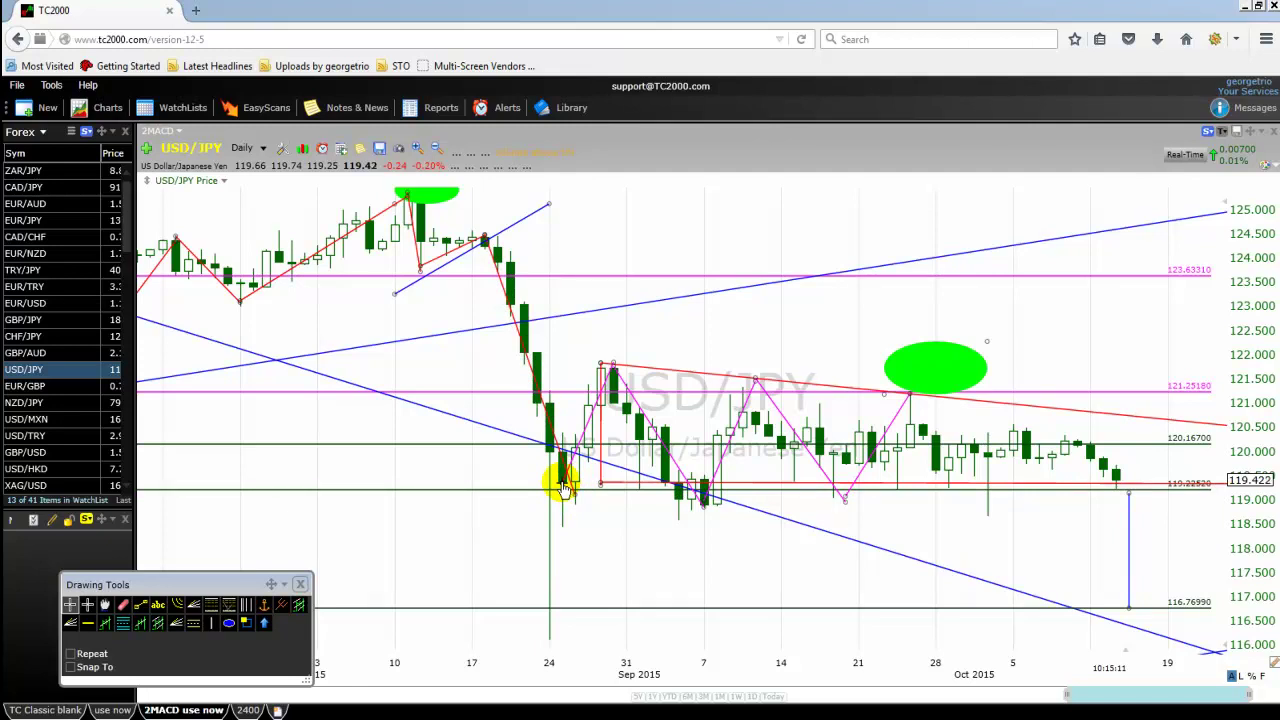
{"action": "left_click_drag", "start_coordinate": [563, 485], "coordinate": [611, 374]}
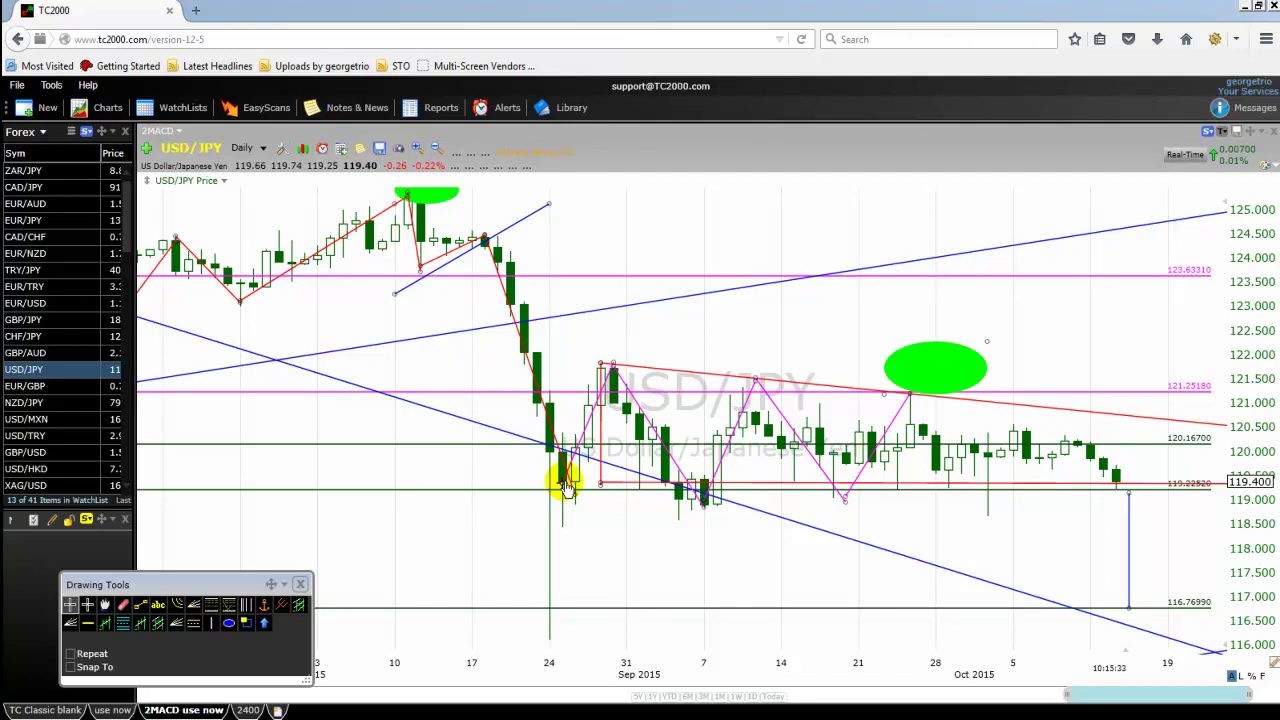
Complete the zigzag leg and add a green ellipse under the early-September low near 118.3.
{"action": "left_click", "coordinate": [565, 485]}
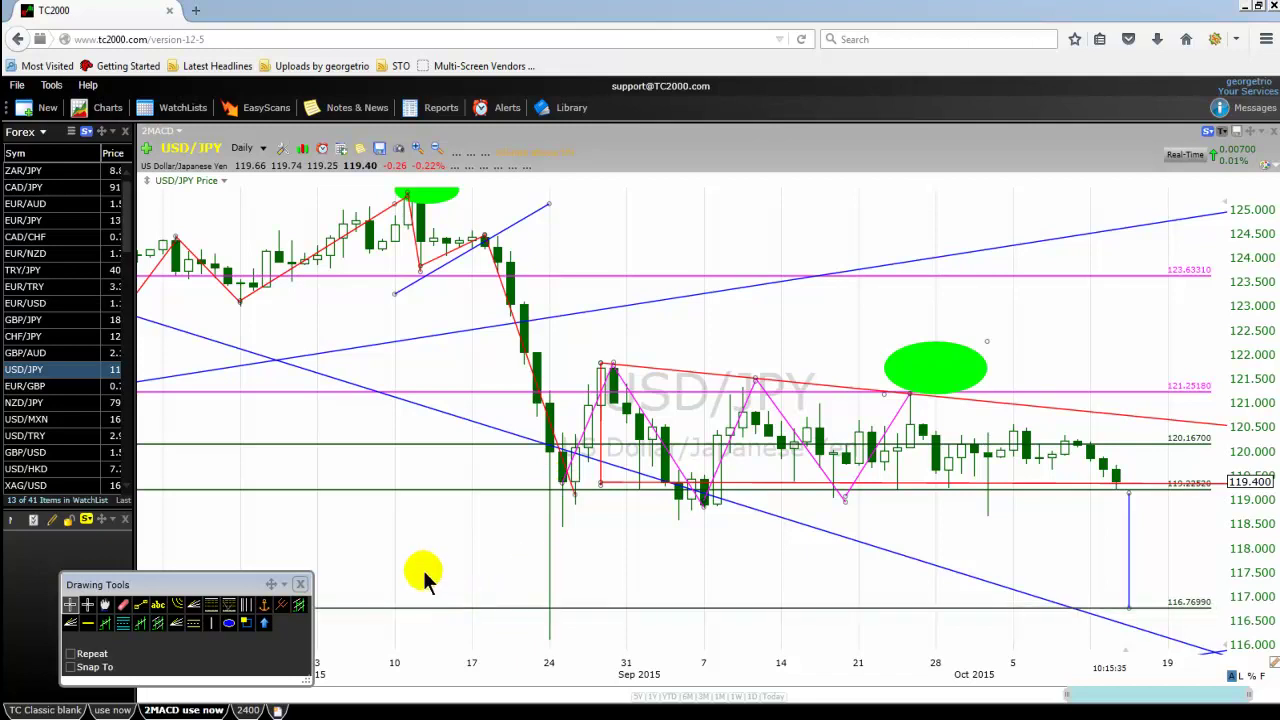
{"action": "left_click", "coordinate": [228, 622]}
{"action": "mouse_move", "coordinate": [729, 510]}
{"action": "left_mouse_down"}
{"action": "mouse_move", "coordinate": [678, 550]}
{"action": "mouse_move", "coordinate": [691, 486]}
{"action": "mouse_move", "coordinate": [671, 463]}
{"action": "mouse_move", "coordinate": [703, 523]}
{"action": "left_mouse_up"}
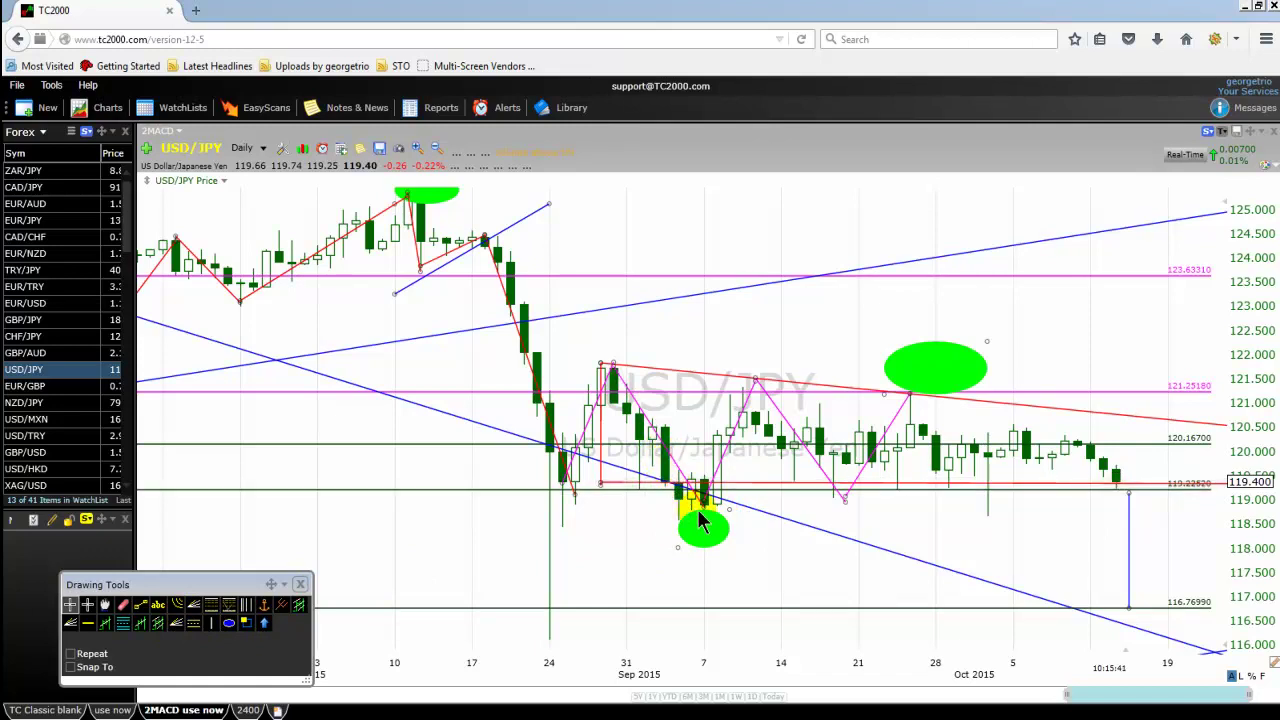
{"action": "left_click", "coordinate": [566, 484]}
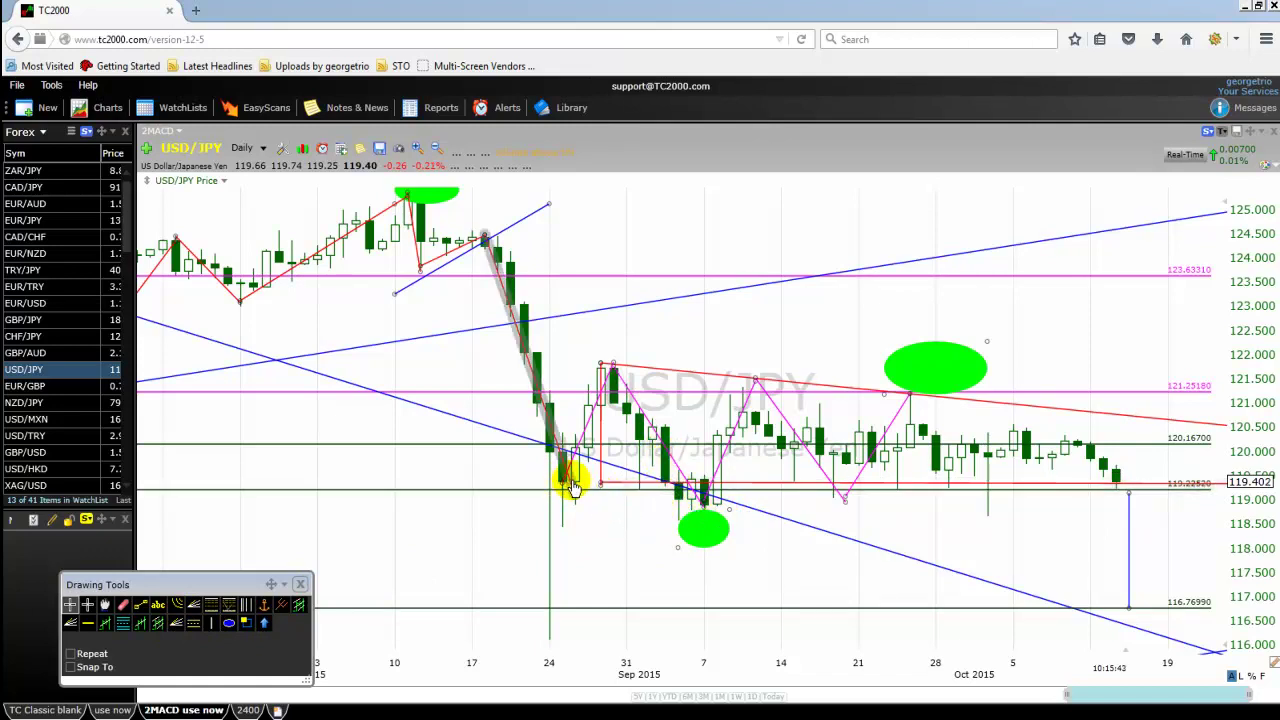
{"action": "mouse_move", "coordinate": [572, 488]}
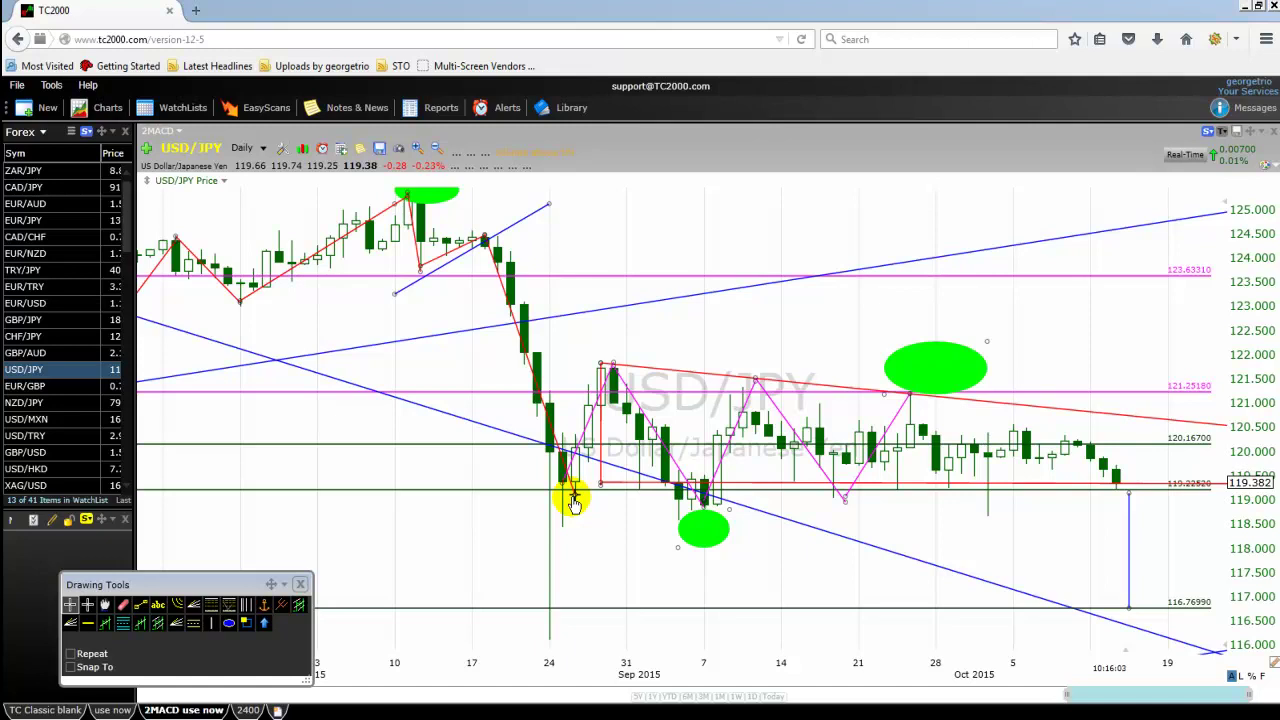
Draw a blue trendline falling from the 22 September high at 121.474 to about 119.30.
{"action": "left_click", "coordinate": [913, 393]}
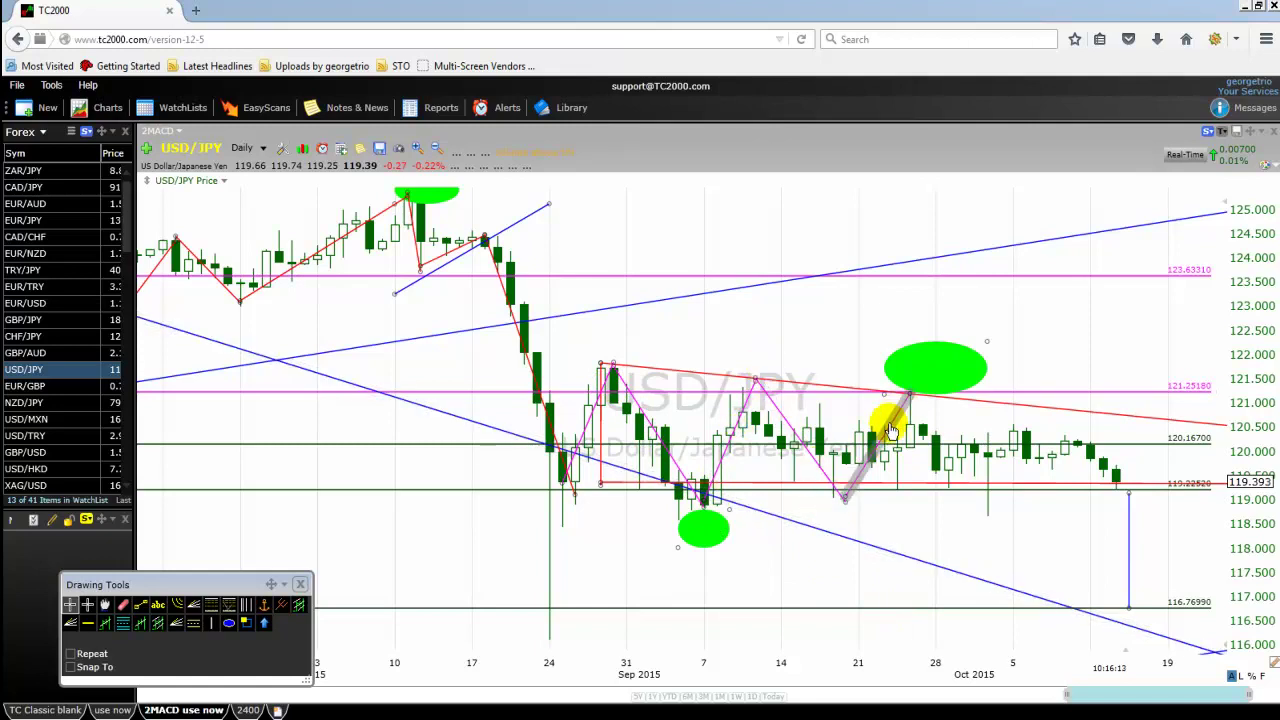
{"action": "left_click", "coordinate": [140, 605]}
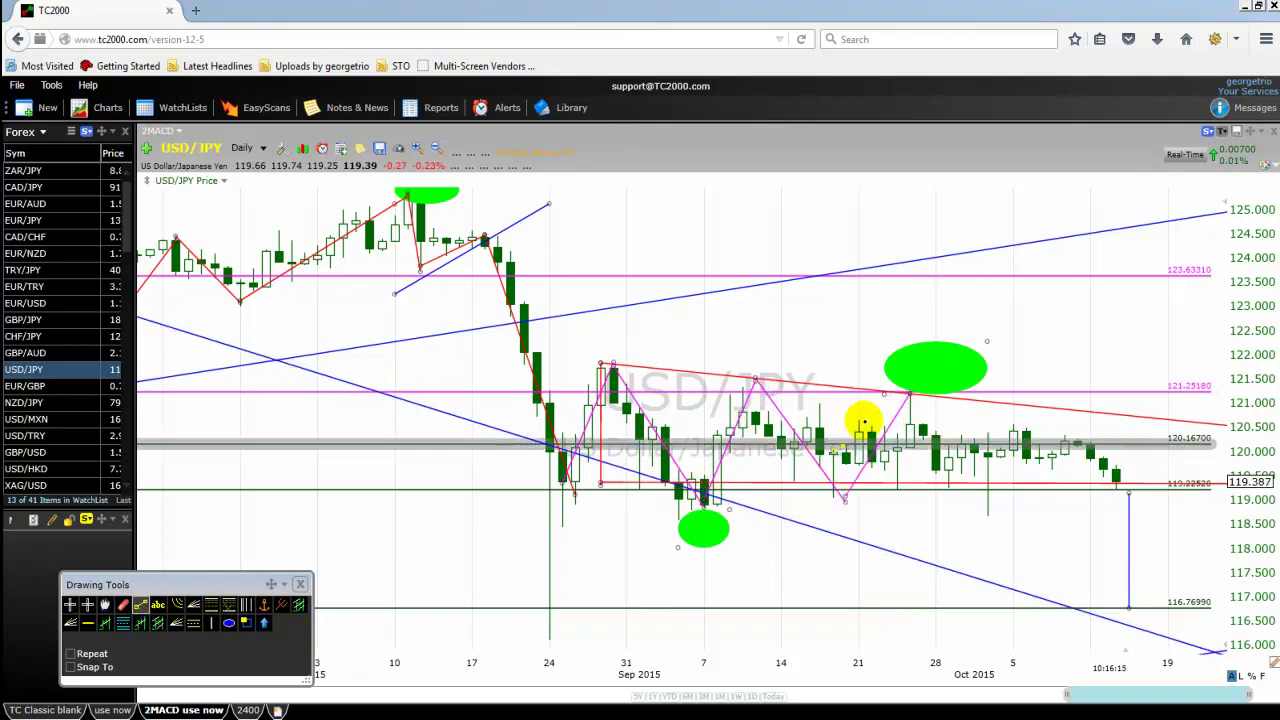
{"action": "mouse_move", "coordinate": [872, 370]}
{"action": "left_mouse_down"}
{"action": "mouse_move", "coordinate": [1122, 478]}
{"action": "mouse_move", "coordinate": [1250, 502]}
{"action": "mouse_move", "coordinate": [1214, 486]}
{"action": "mouse_move", "coordinate": [1250, 484]}
{"action": "left_mouse_up"}
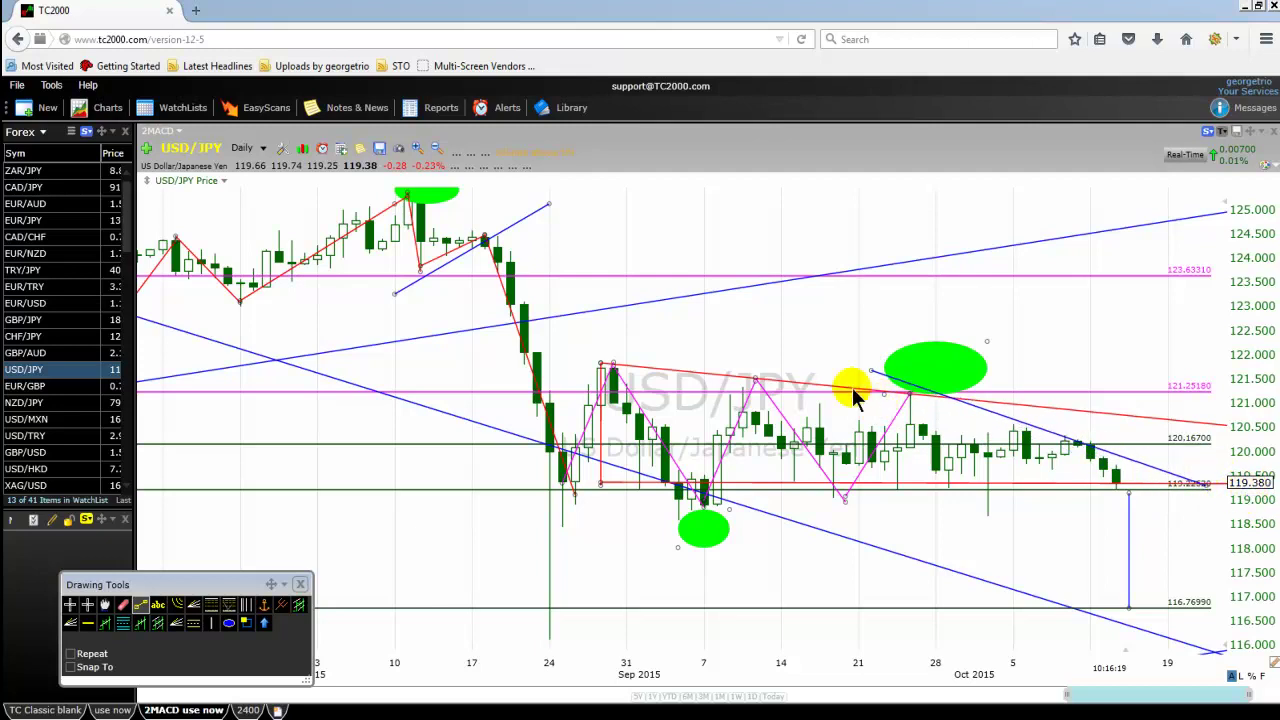
{"action": "left_click_drag", "start_coordinate": [870, 370], "coordinate": [872, 381]}
{"action": "left_click", "coordinate": [1193, 485]}
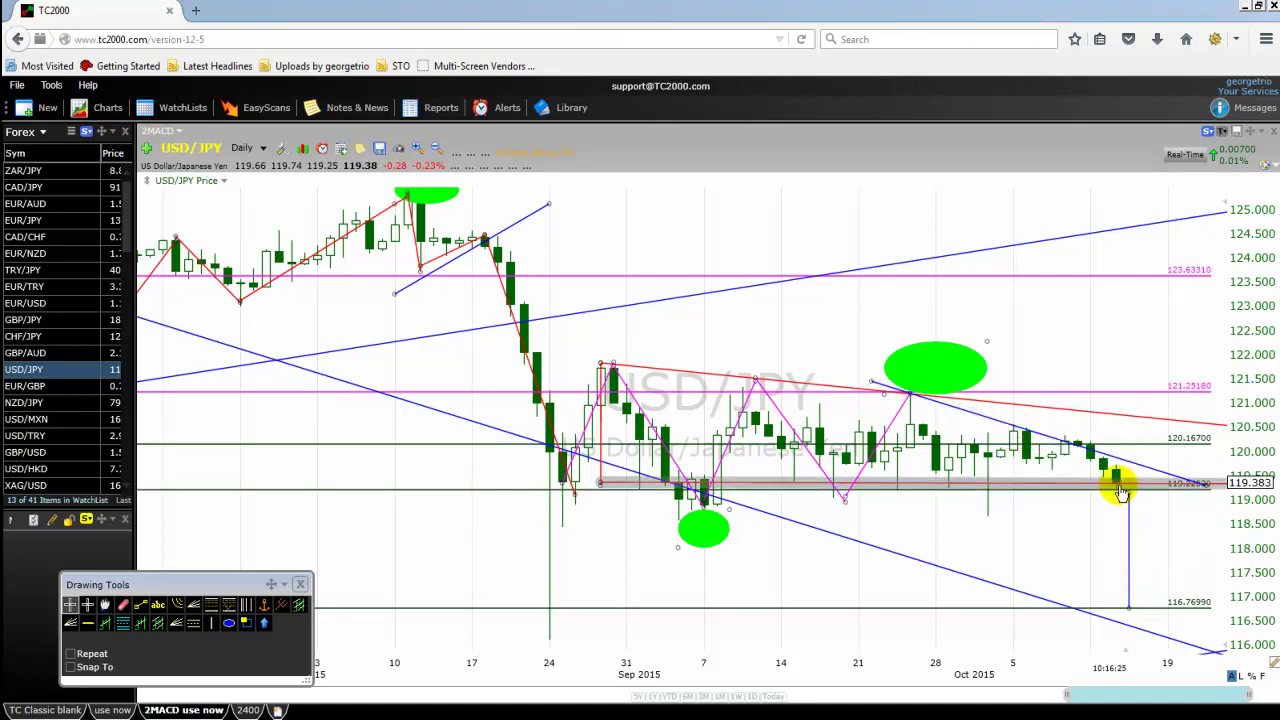
{"action": "mouse_move", "coordinate": [1150, 479]}
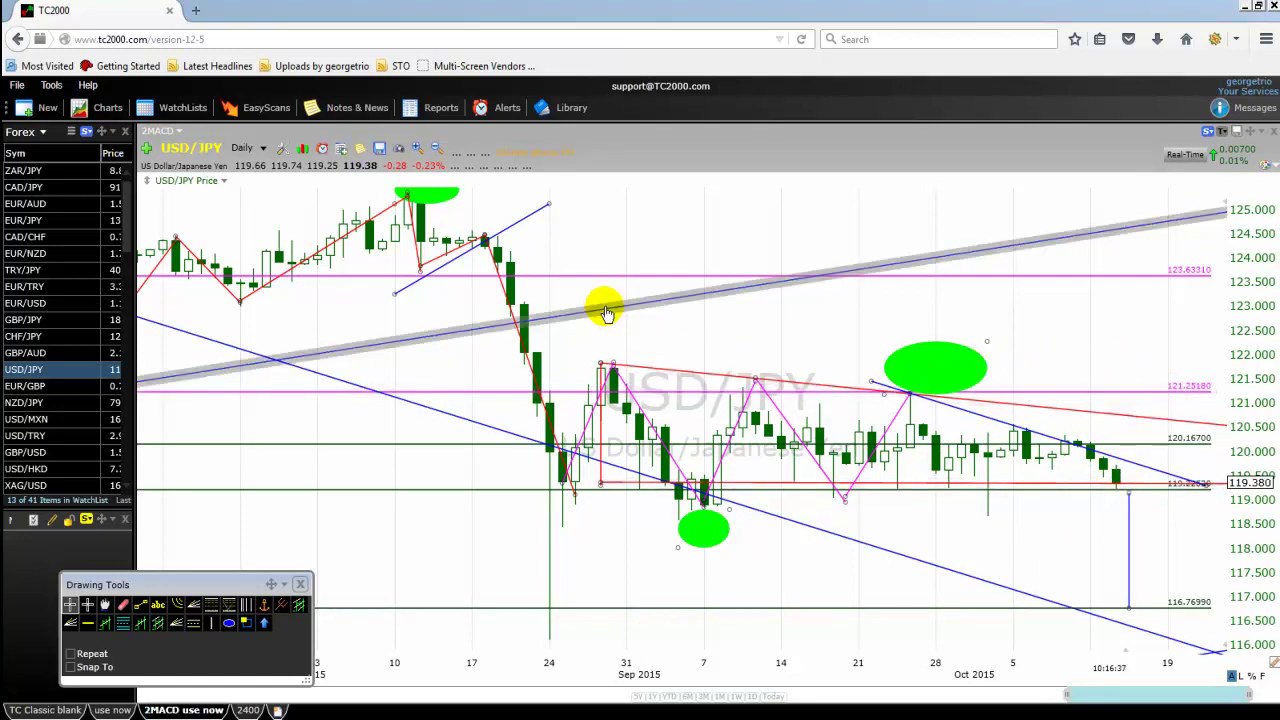
{"action": "mouse_move", "coordinate": [605, 313]}
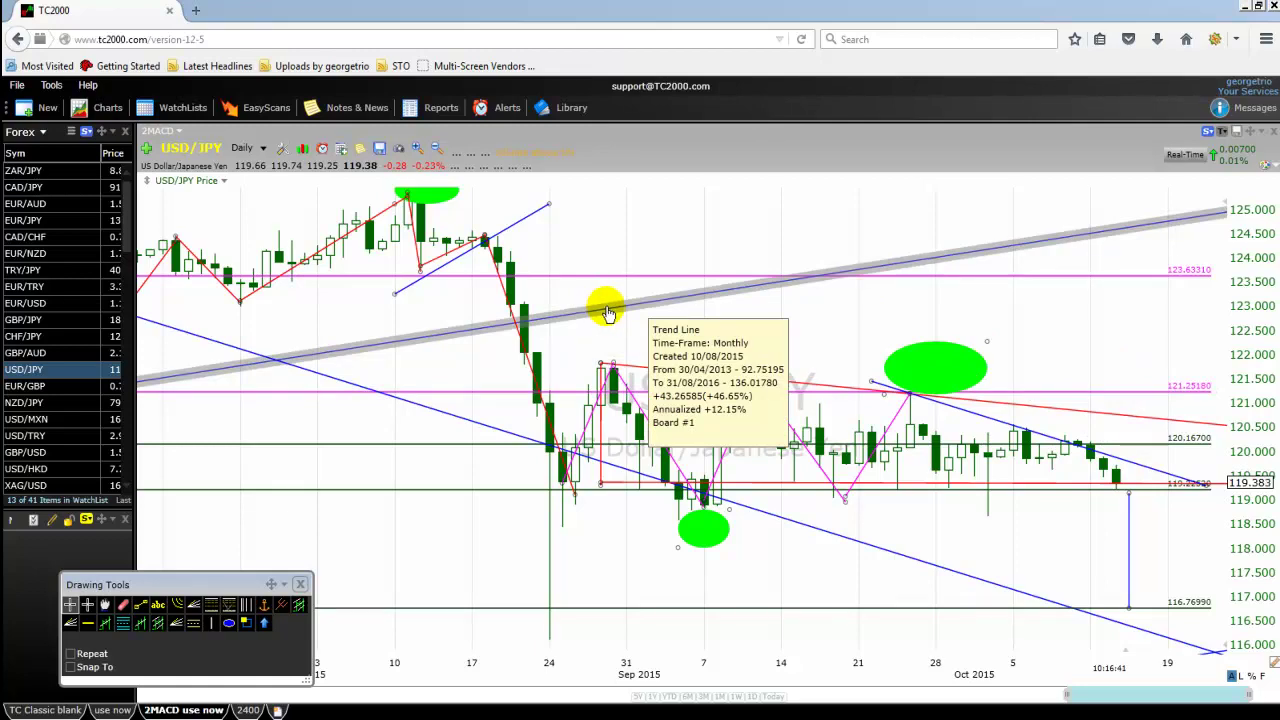
Zoom out until April through November 2015 and all annotations are visible.
{"action": "scroll", "coordinate": [292, 335], "scroll_direction": "up", "scroll_amount": 1}
{"action": "scroll", "coordinate": [292, 335], "scroll_direction": "down", "scroll_amount": 2}
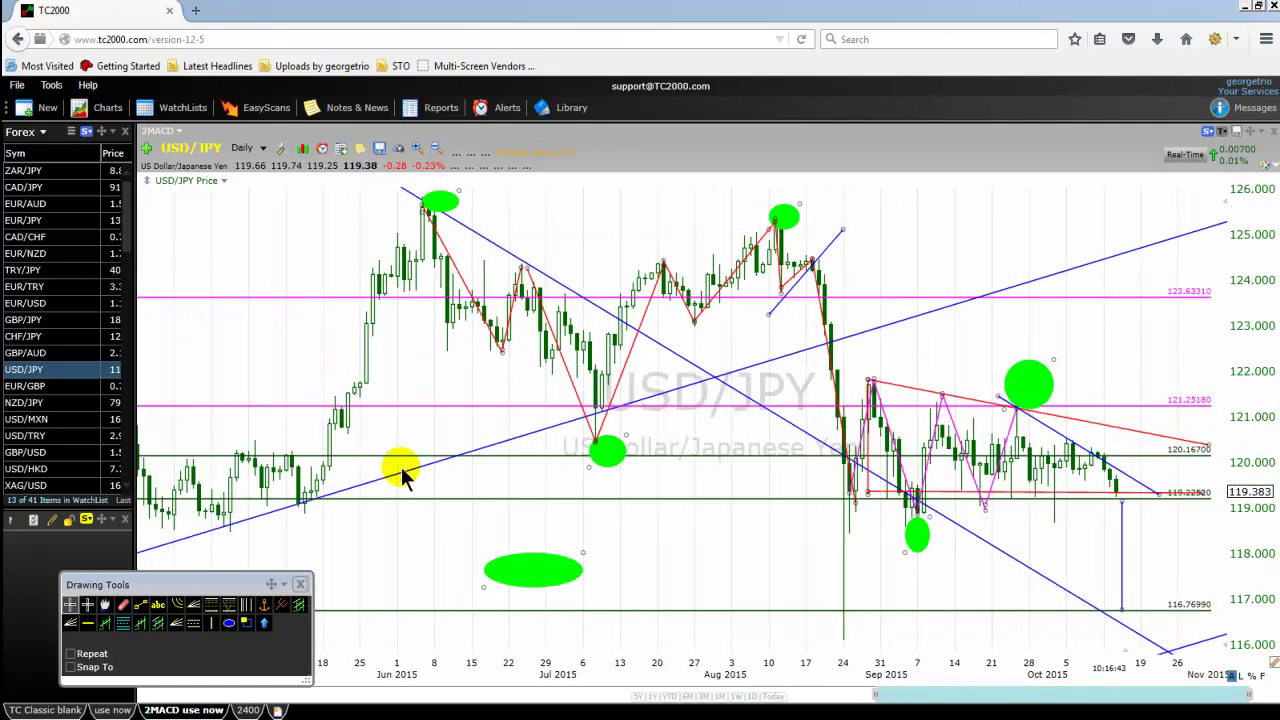
{"action": "mouse_move", "coordinate": [603, 465]}
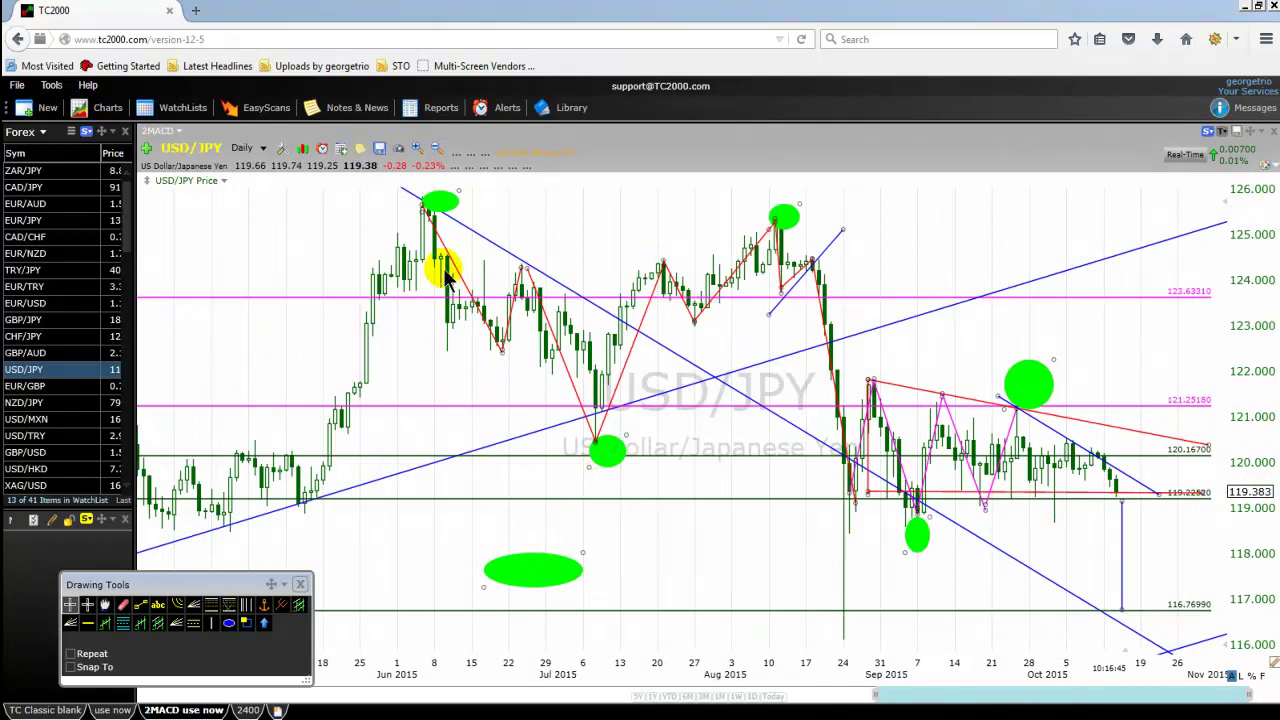
{"action": "scroll", "coordinate": [297, 235], "scroll_direction": "down", "scroll_amount": 3}
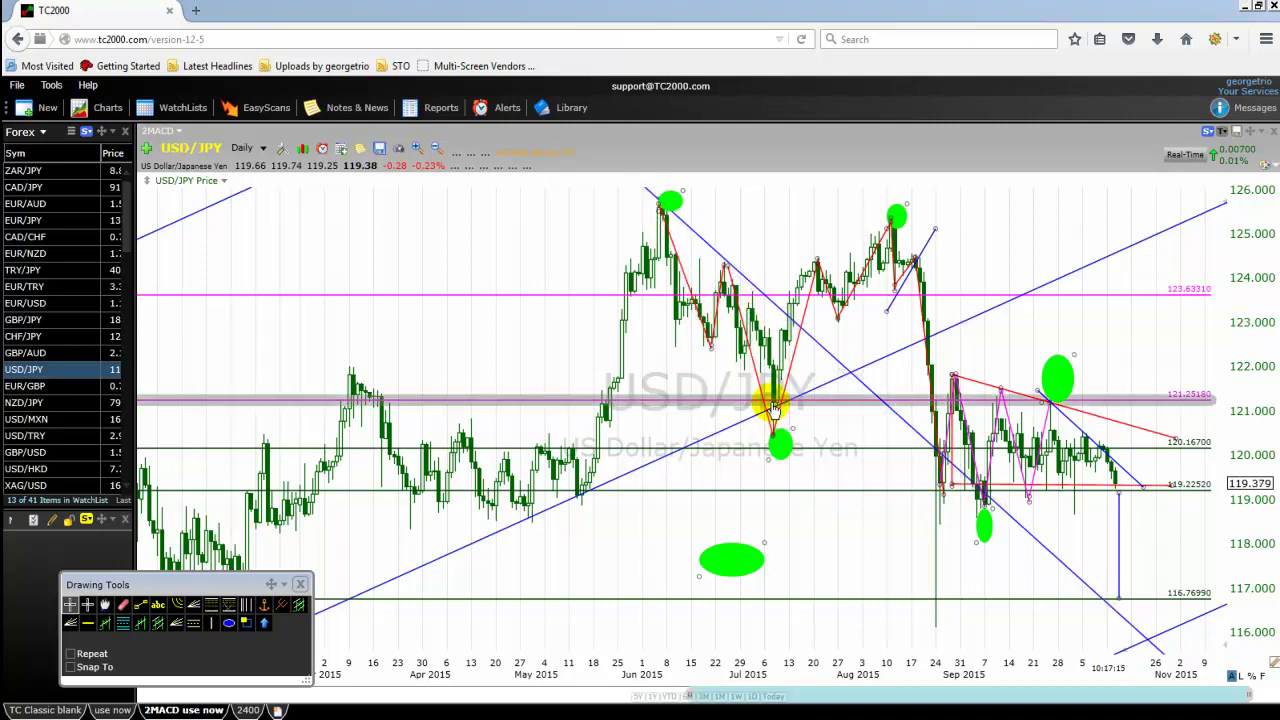
{"action": "mouse_move", "coordinate": [773, 407]}
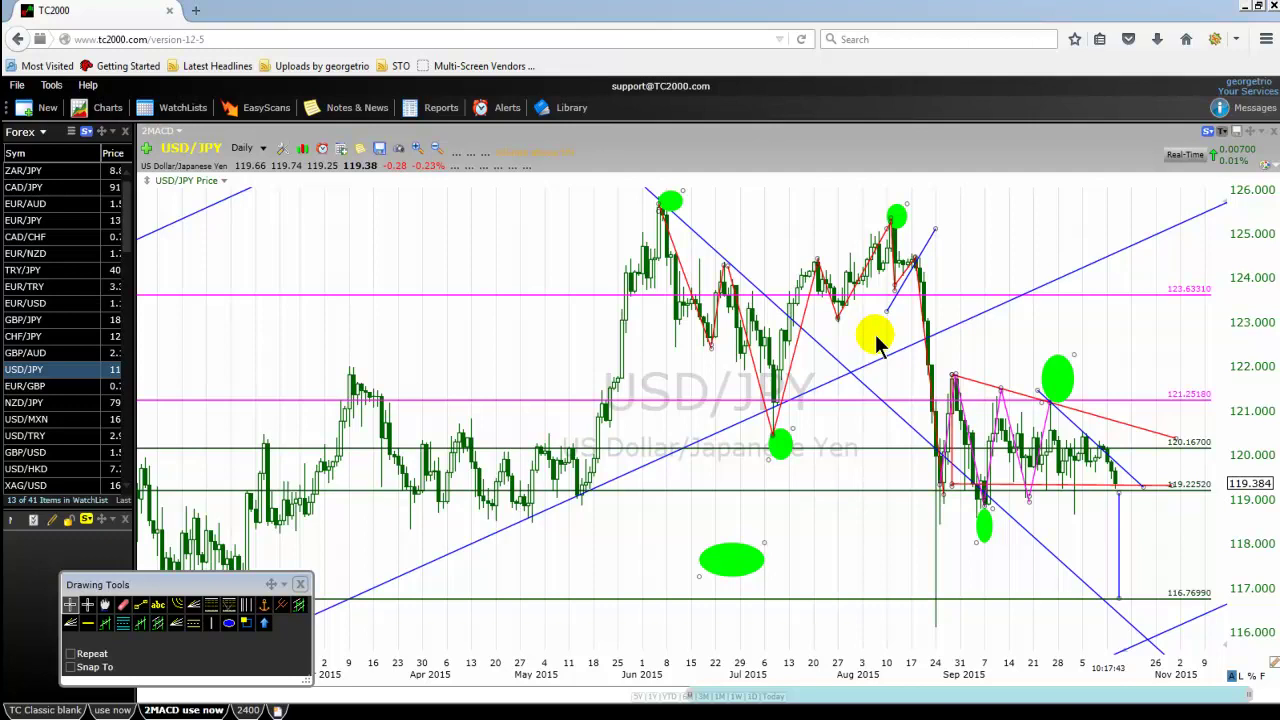
{"action": "left_click", "coordinate": [919, 256]}
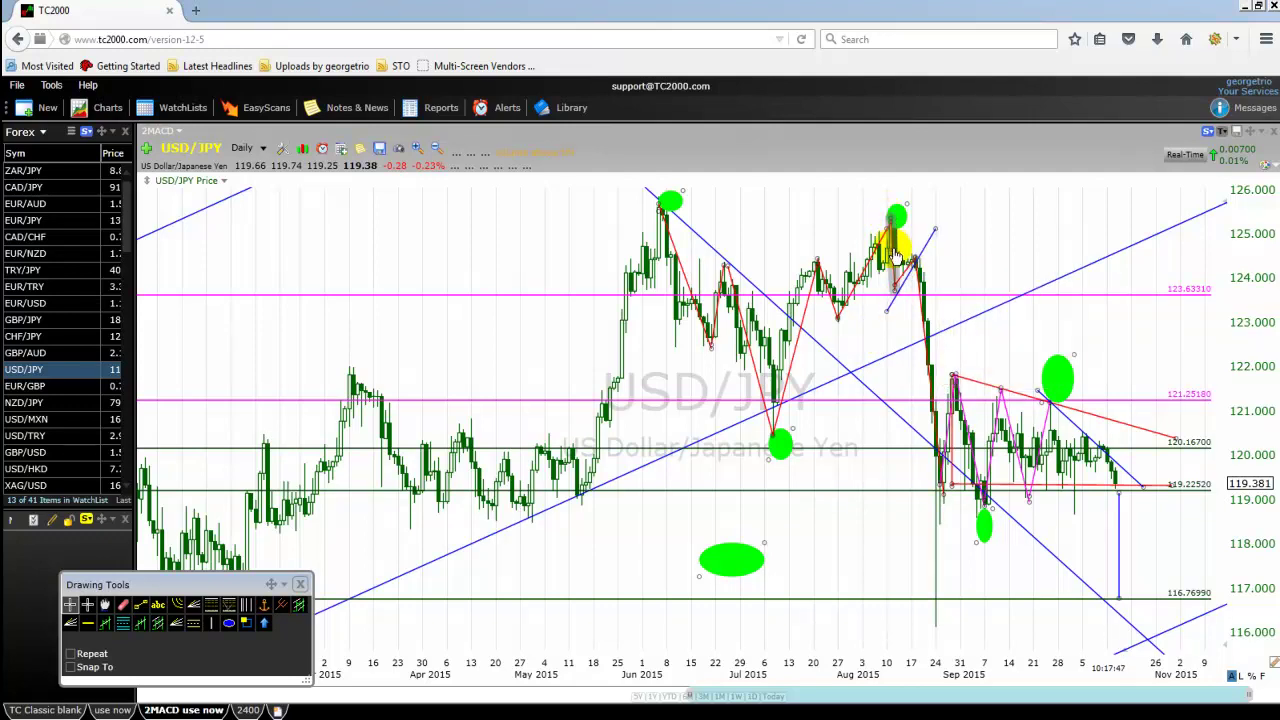
{"action": "mouse_move", "coordinate": [918, 283]}
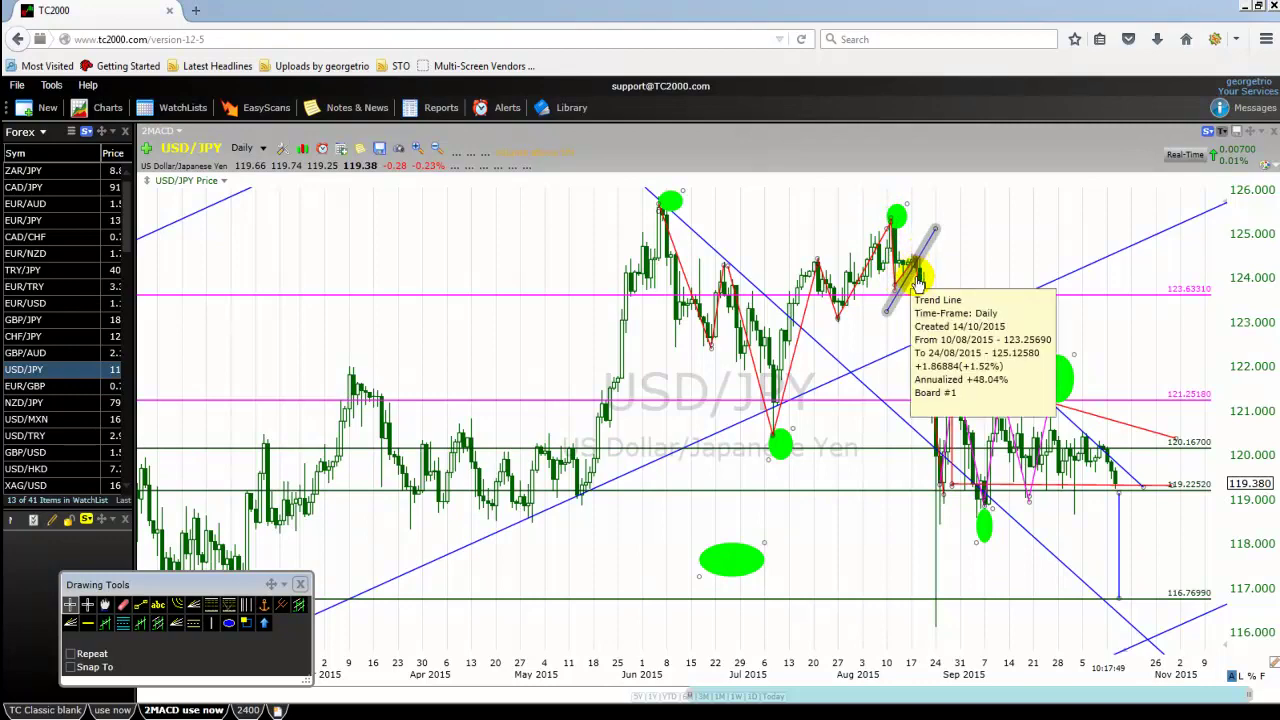
{"action": "scroll", "coordinate": [736, 305], "scroll_direction": "up", "scroll_amount": 3}
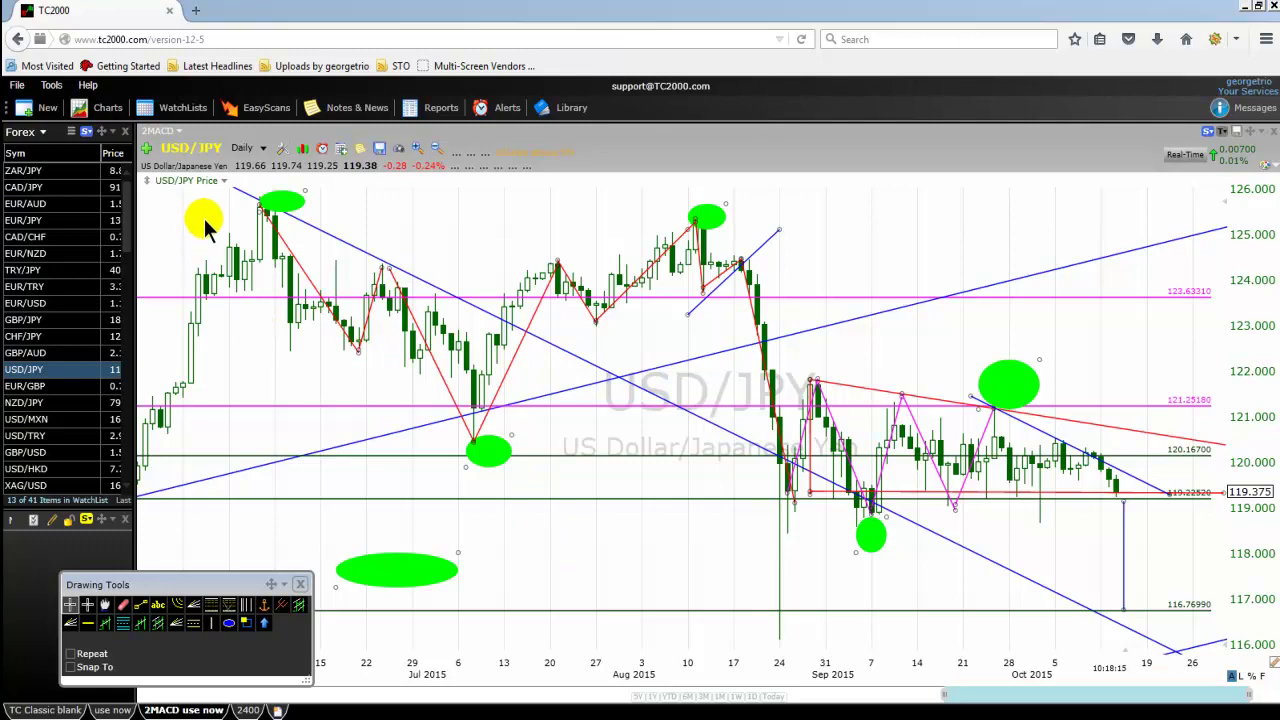
{"action": "scroll", "coordinate": [206, 240], "scroll_direction": "down", "scroll_amount": 5}
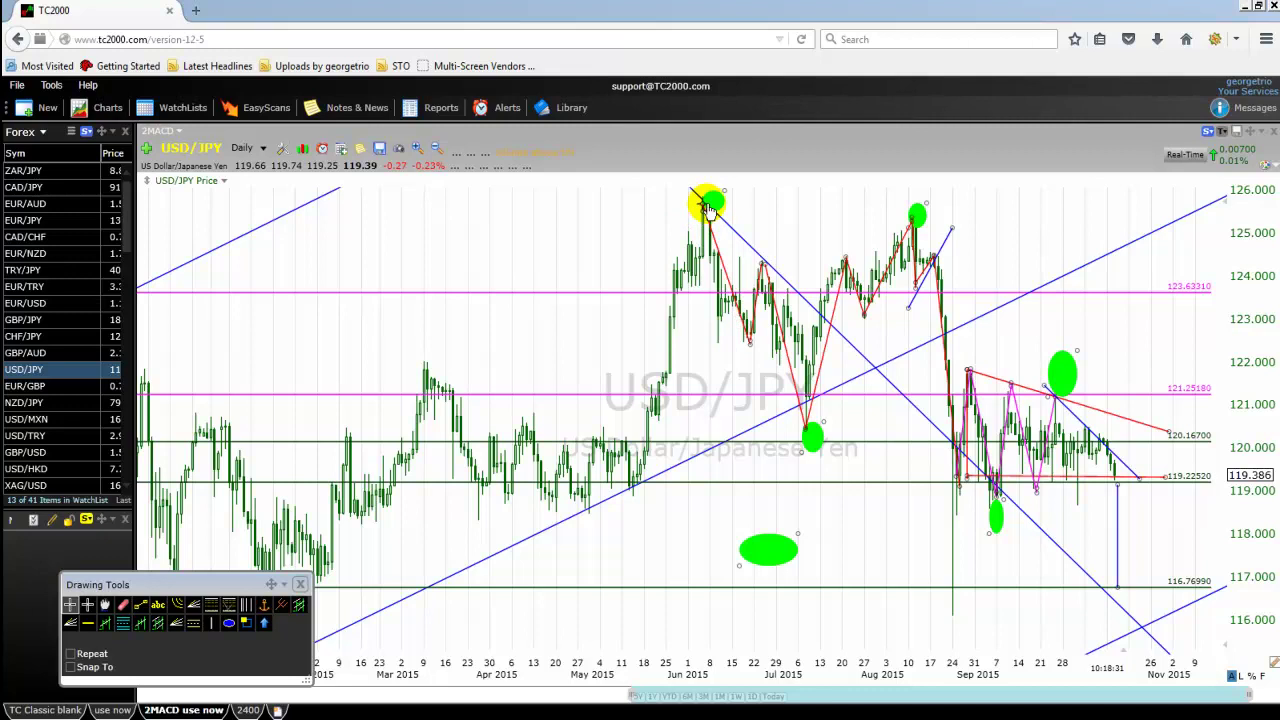
Switch the USD/JPY chart to the Weekly timeframe and zoom in on late 2012 through 2015.
{"action": "left_click", "coordinate": [264, 149]}
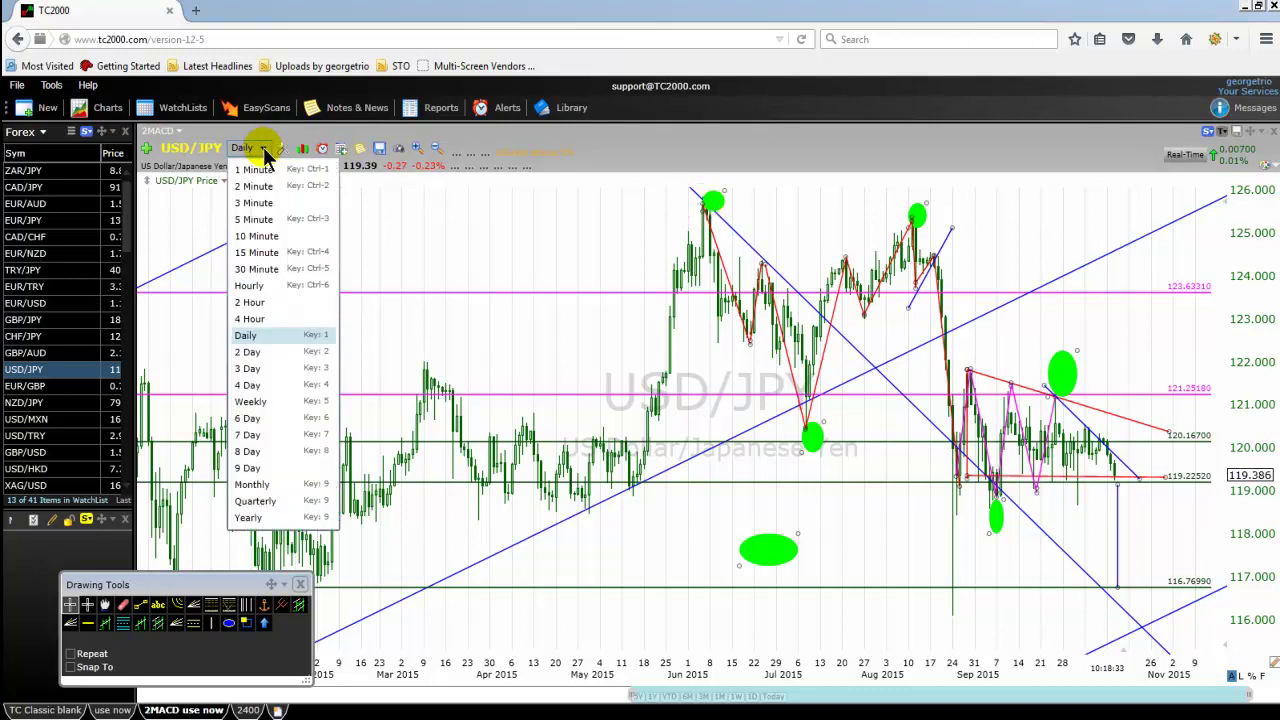
{"action": "left_click", "coordinate": [250, 402]}
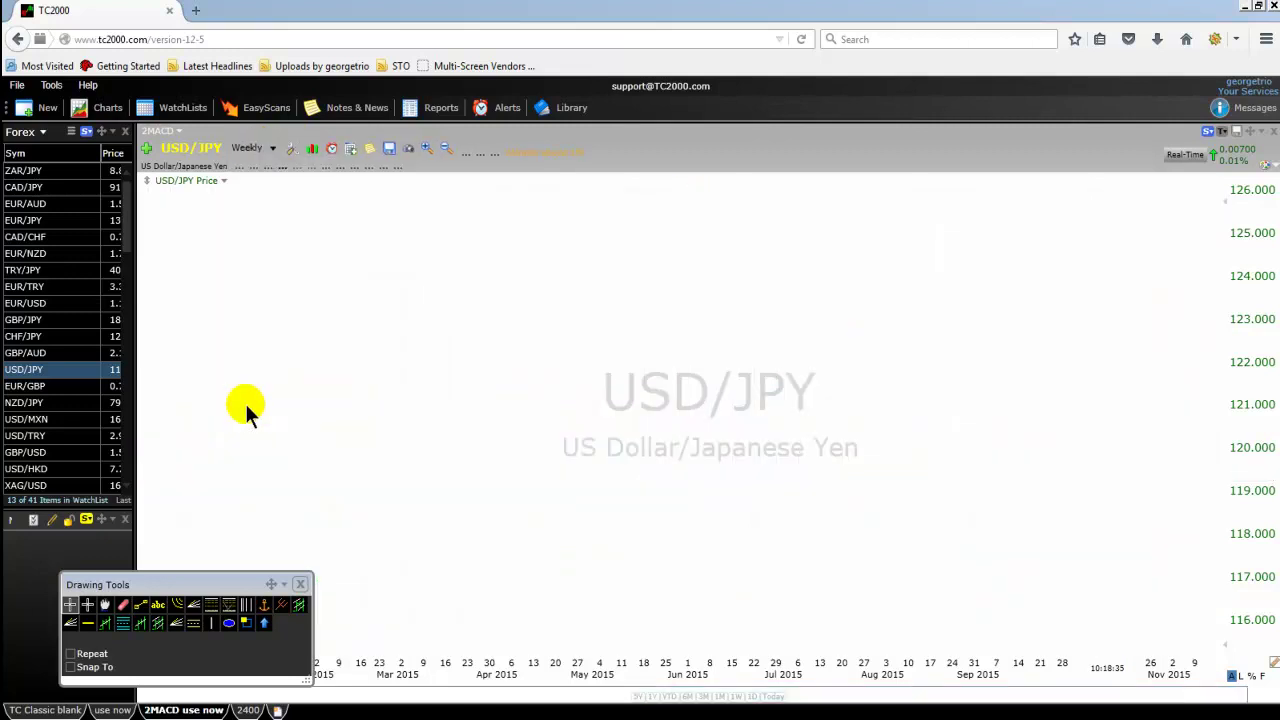
{"action": "scroll", "coordinate": [515, 475], "scroll_direction": "up", "scroll_amount": 5}
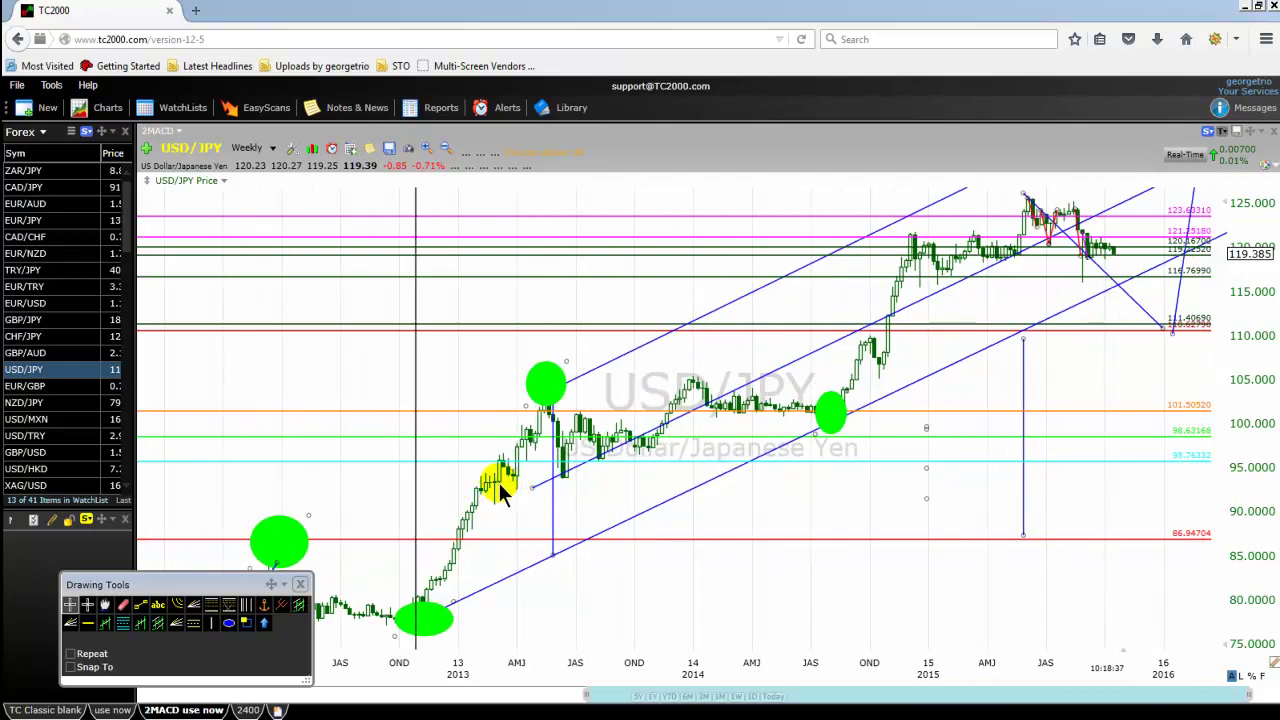